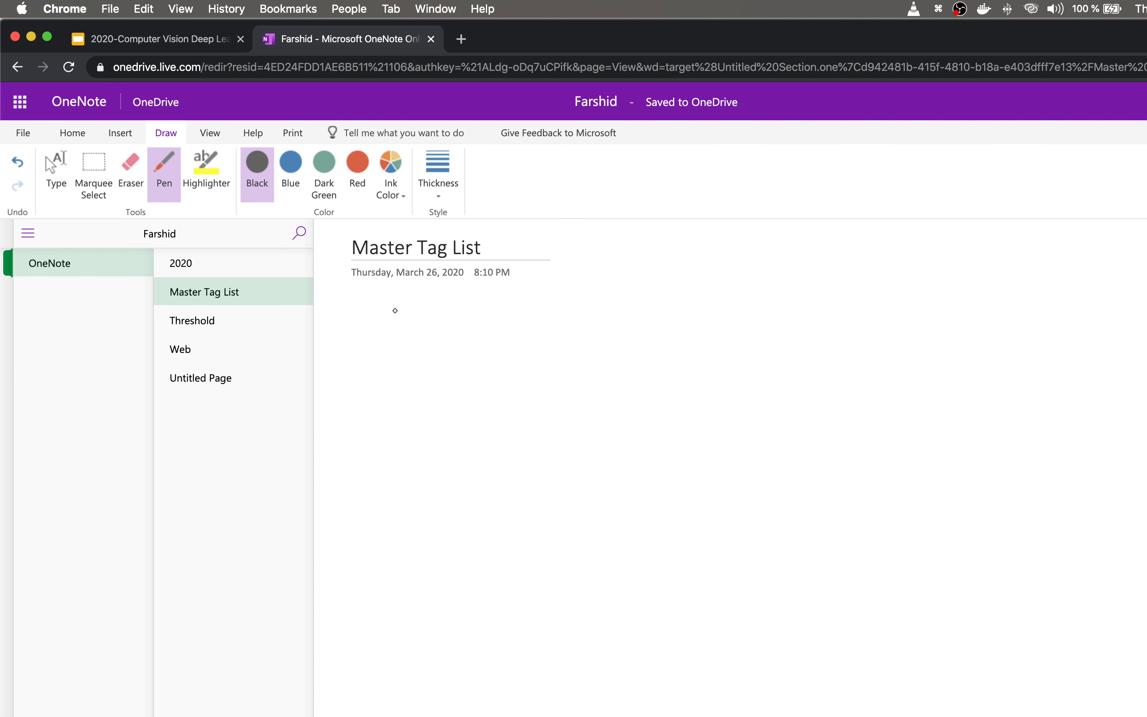
Step: Draw a small black pen dot below the page date and switch to the Type tool
{"action": "left_click", "coordinate": [395, 310]}
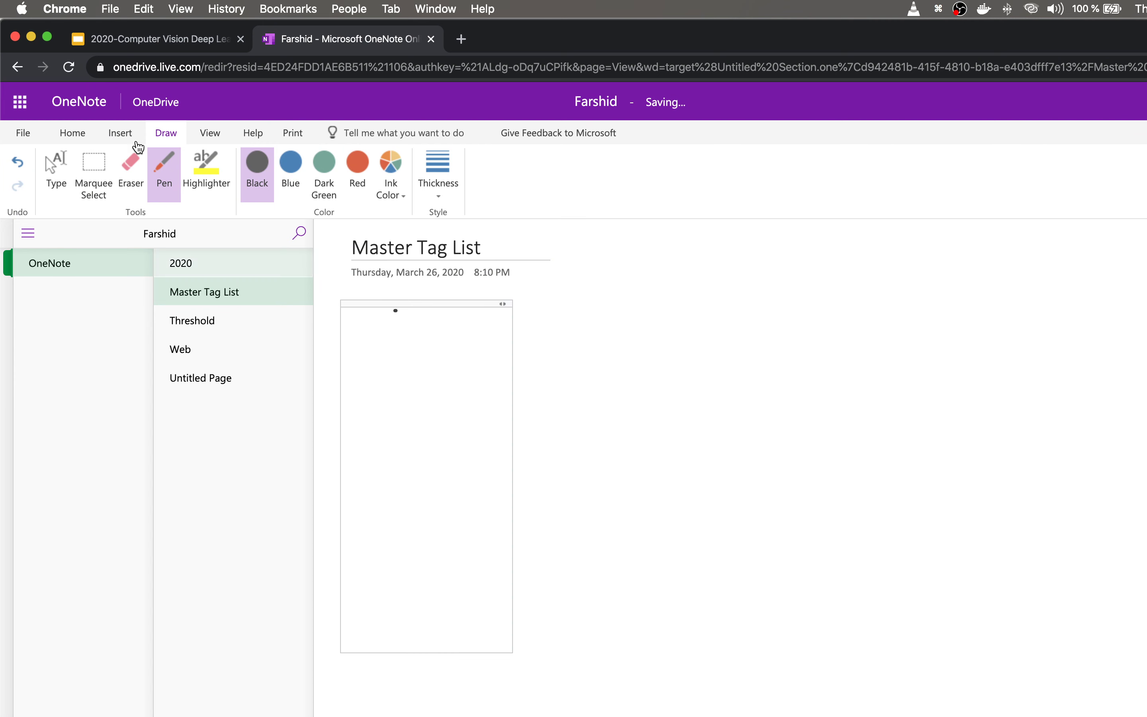
{"action": "left_click", "coordinate": [57, 175]}
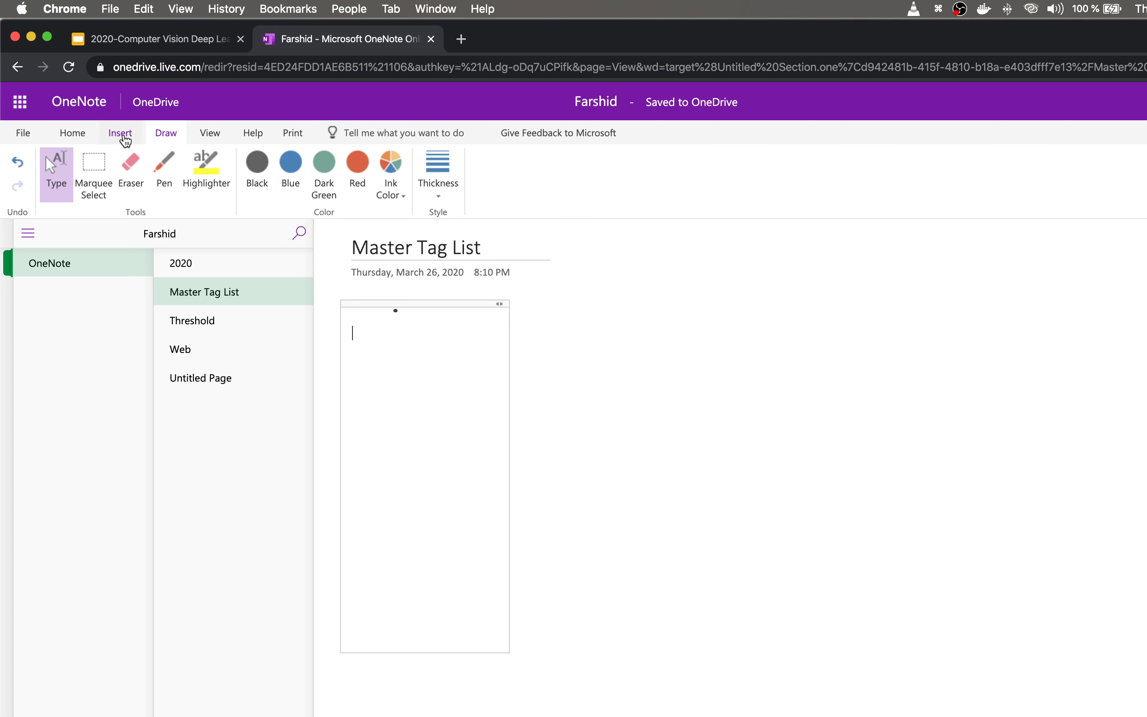
Step: Look through the insert options, the available tags and the list of notebooks
{"action": "left_click", "coordinate": [121, 133]}
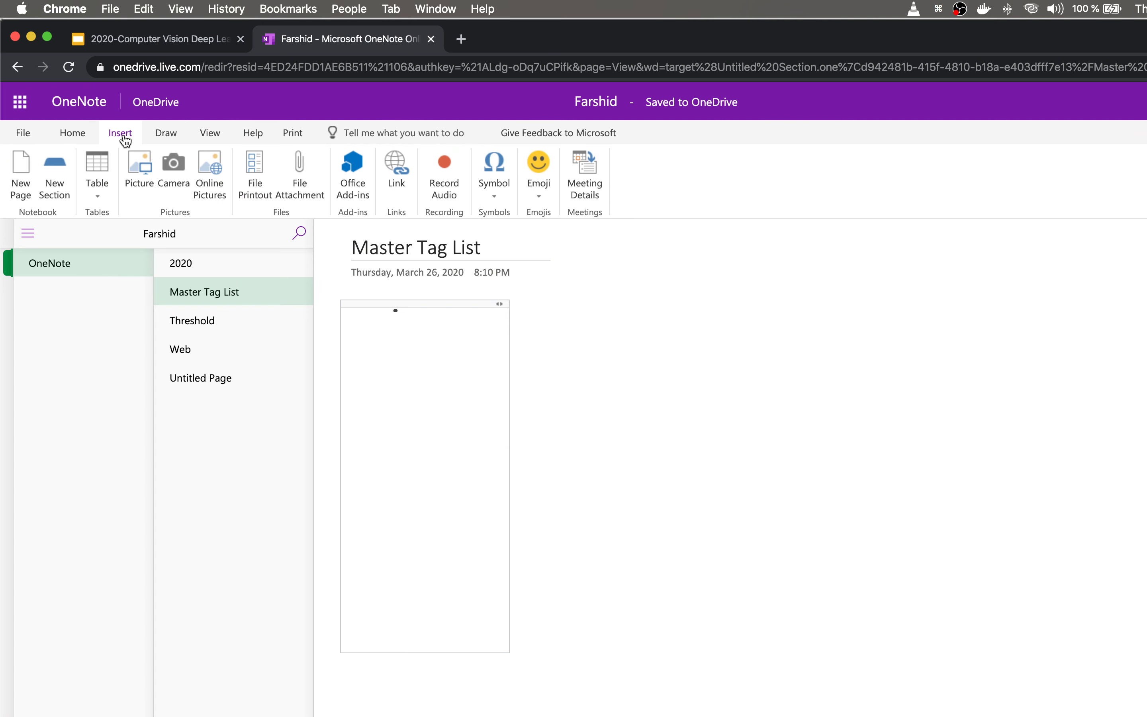
{"action": "left_click", "coordinate": [72, 135]}
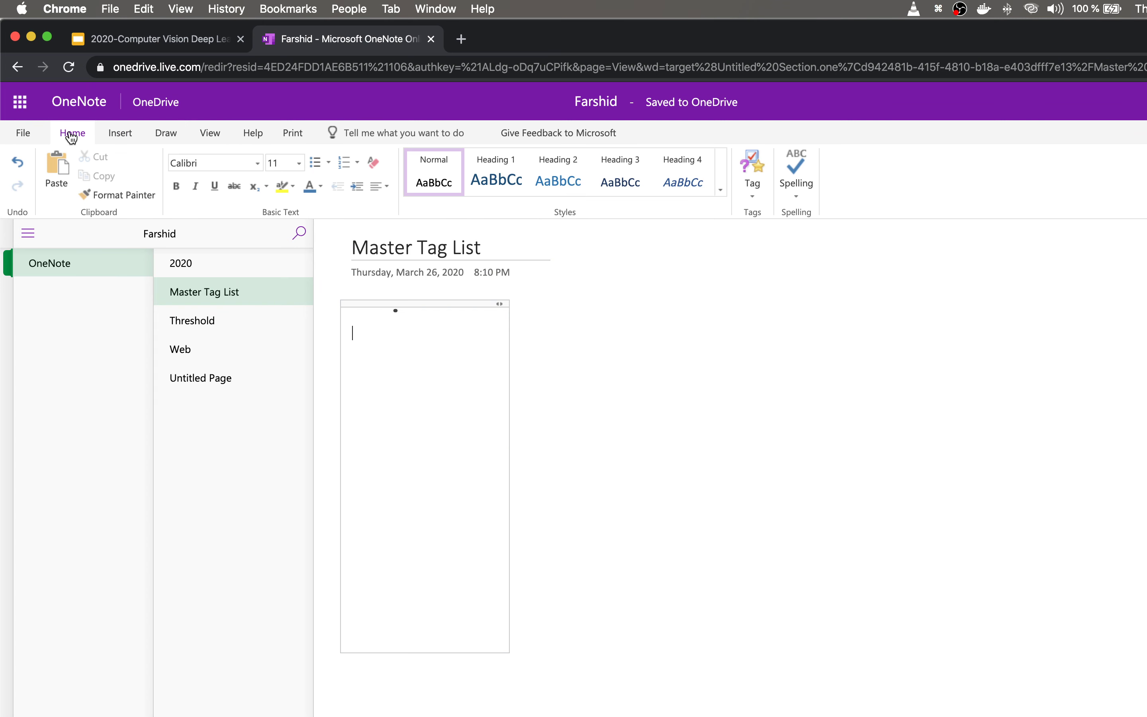
{"action": "left_click", "coordinate": [754, 195]}
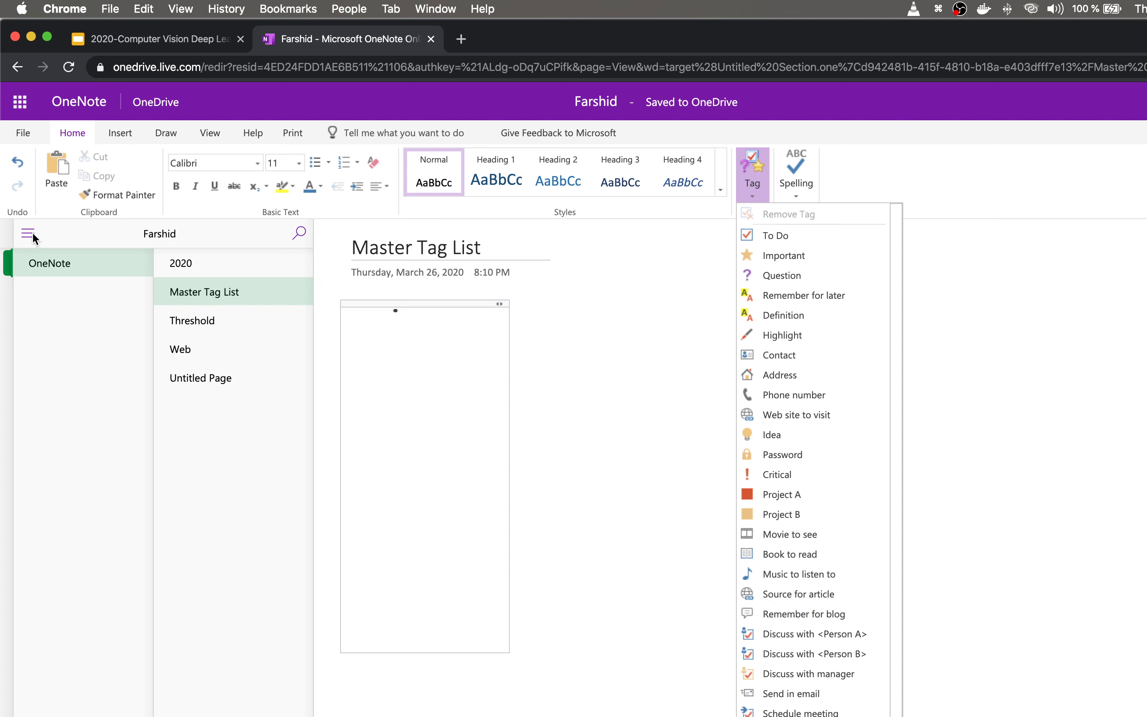
{"action": "key", "text": "Escape"}
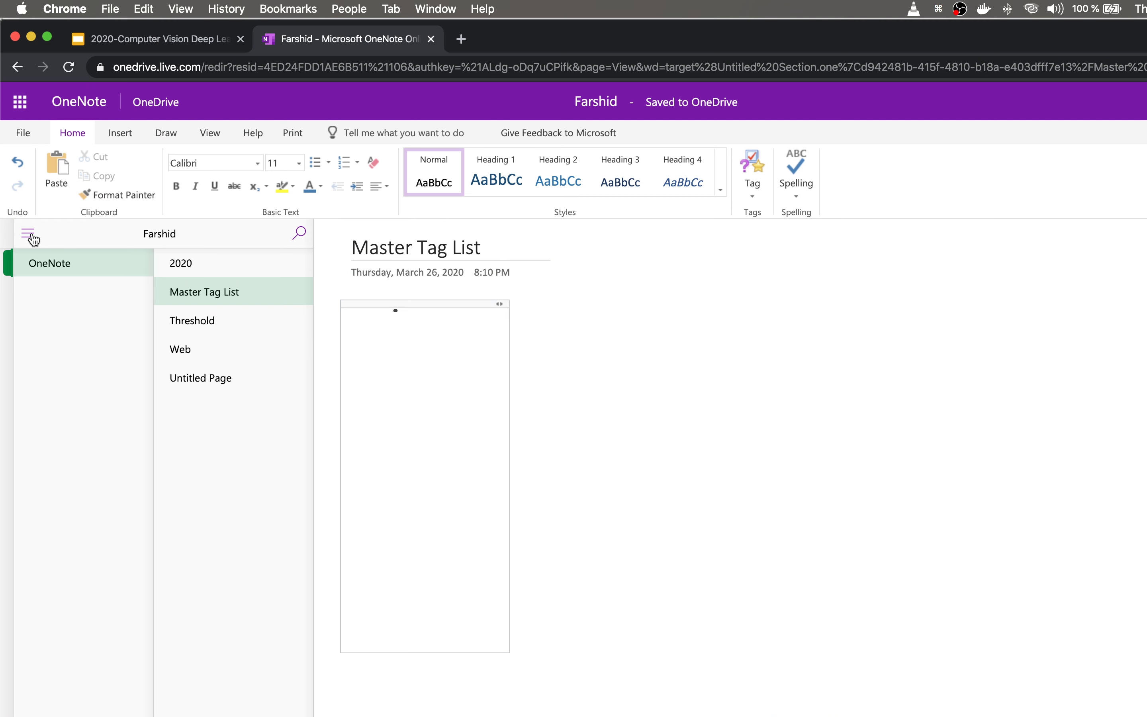
{"action": "left_click", "coordinate": [27, 235]}
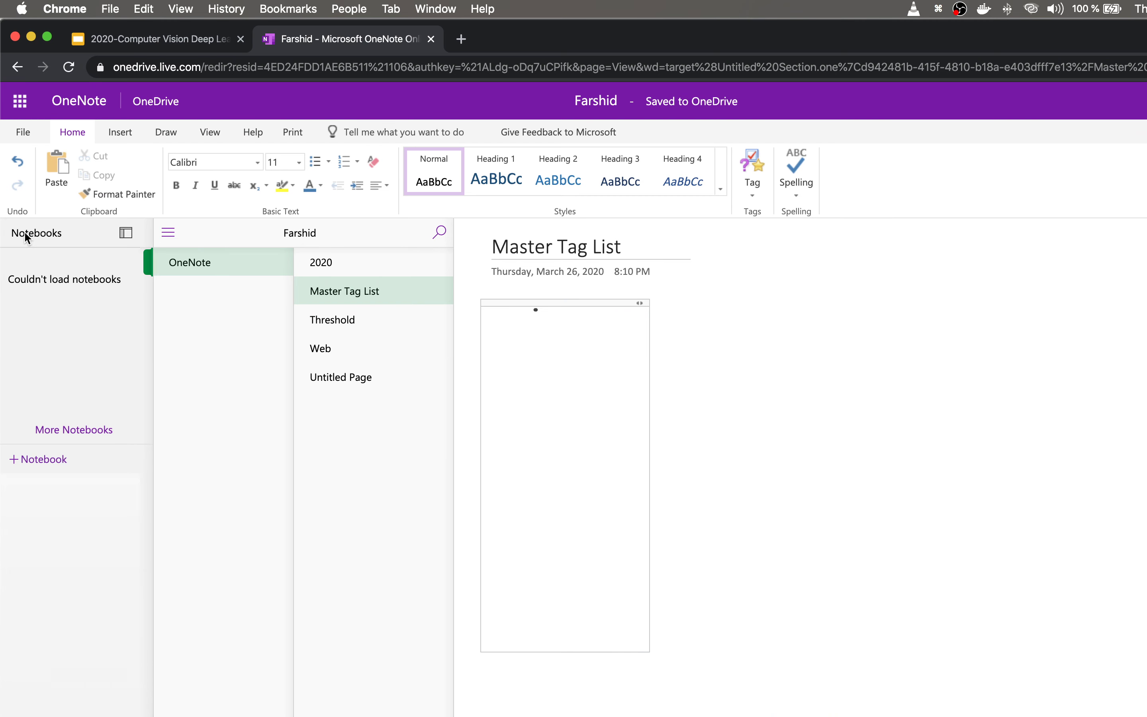
{"action": "left_click", "coordinate": [60, 469]}
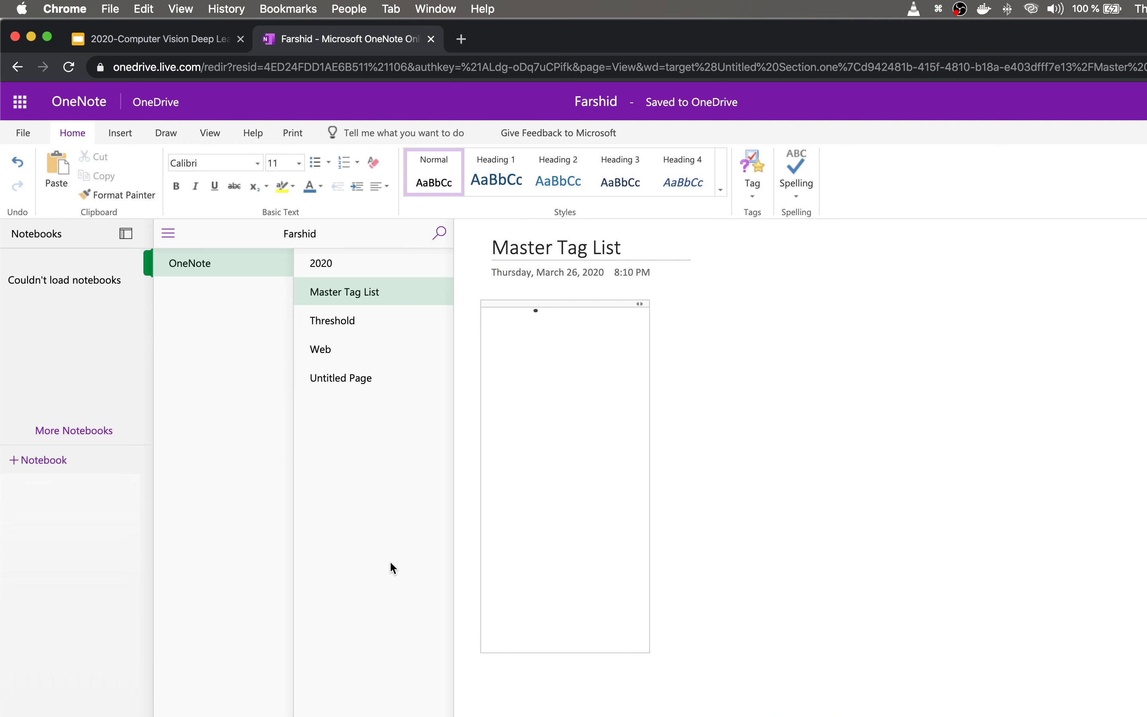
{"action": "left_click", "coordinate": [142, 234]}
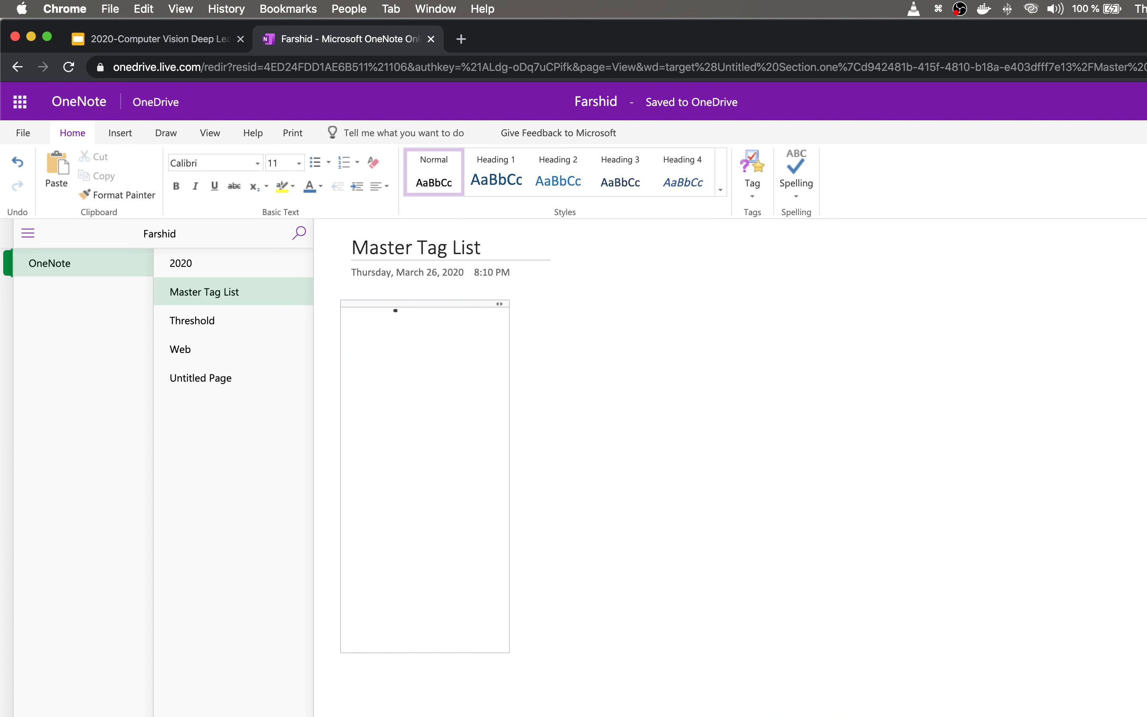
Step: Create a two-column table of three rows in the note, with 1, 2 and 3 down the first column
{"action": "type", "text": "1"}
{"action": "key", "text": "Tab"}
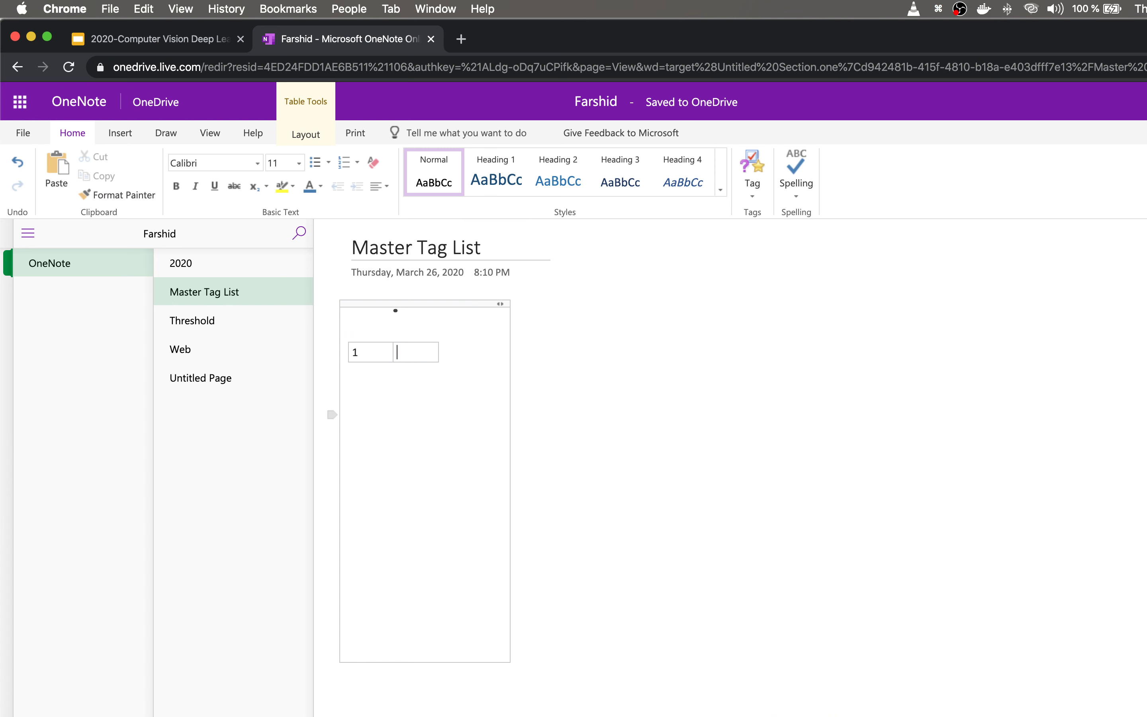
{"action": "key", "text": "Tab"}
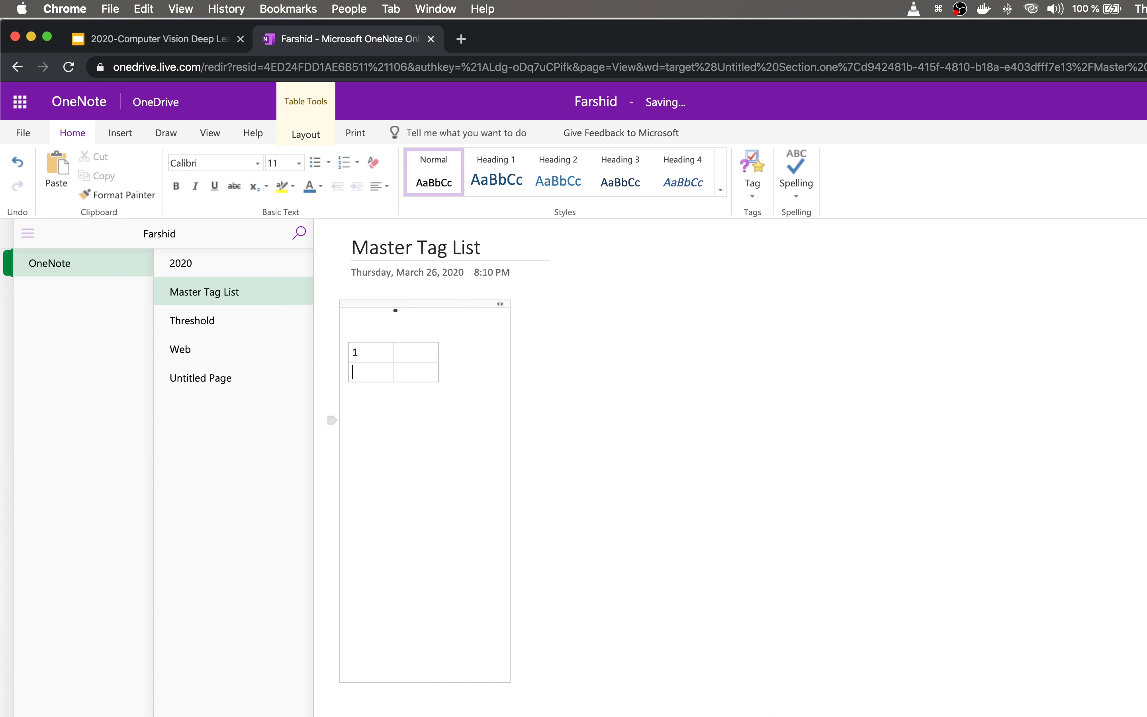
{"action": "key", "text": "Return"}
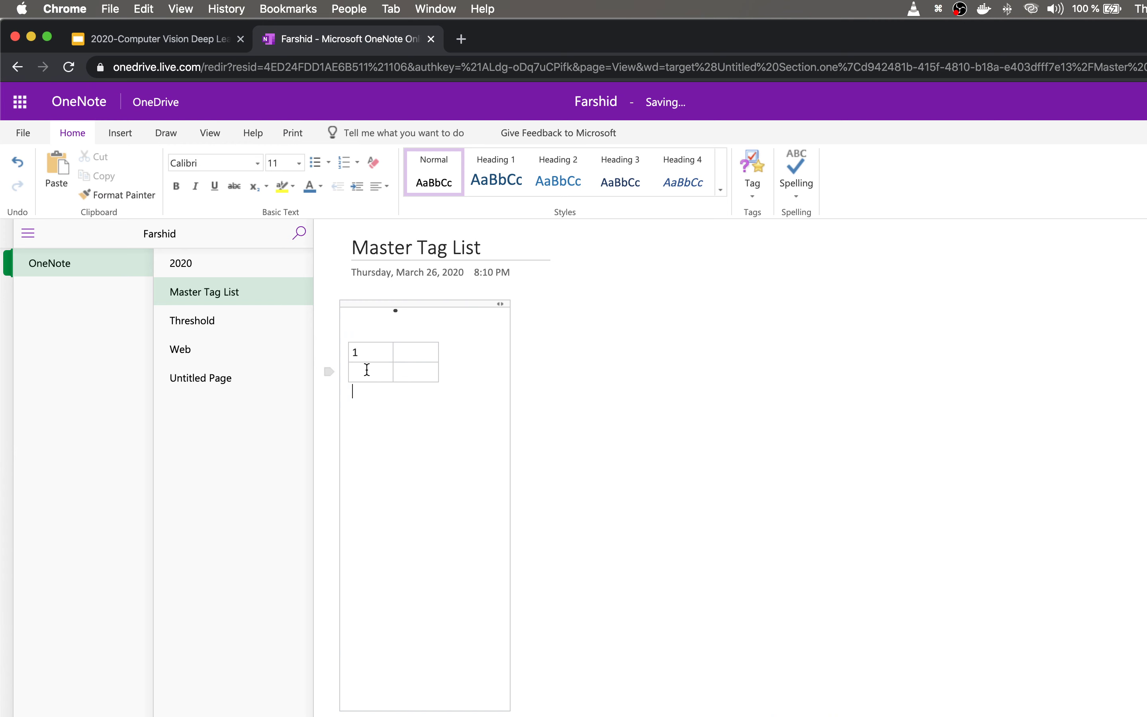
{"action": "left_click", "coordinate": [368, 369]}
{"action": "type", "text": "2"}
{"action": "key", "text": "BackSpace"}
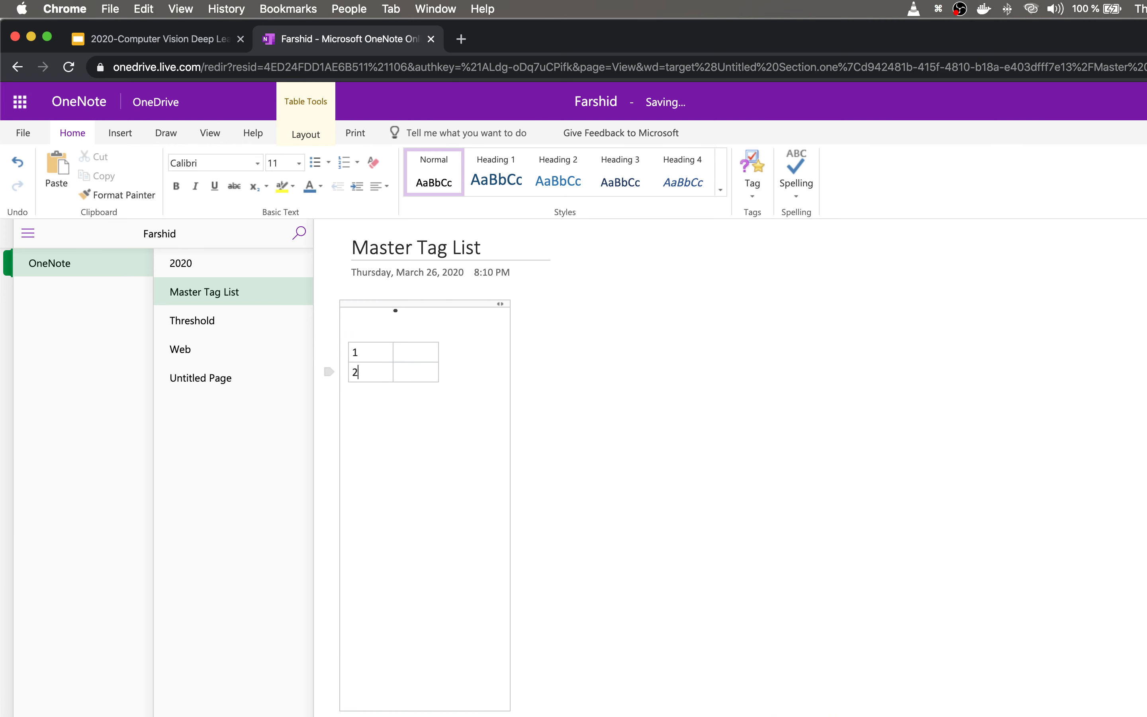
{"action": "key", "text": "Tab"}
{"action": "key", "text": "Tab"}
{"action": "type", "text": "3"}
Step: Tag the second-column cells of rows 1 to 3 as To Do, Important and Question, and enter "to do" in the first
{"action": "left_click", "coordinate": [399, 352]}
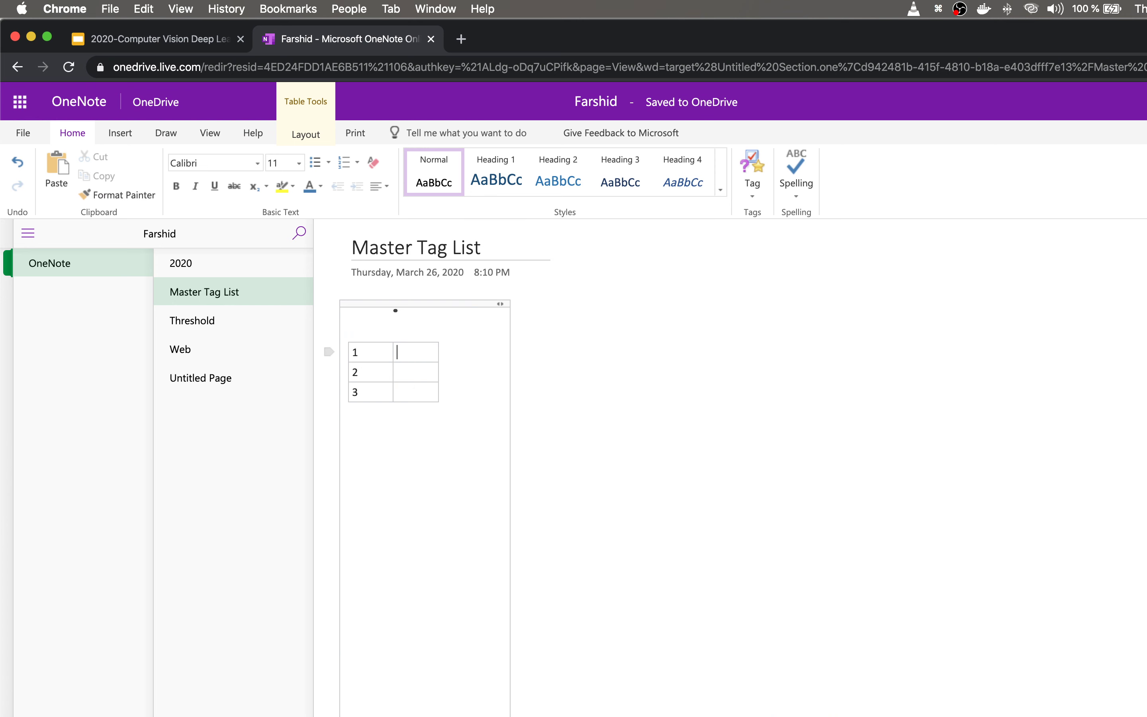
{"action": "key", "text": "super+1"}
{"action": "type", "text": "to do"}
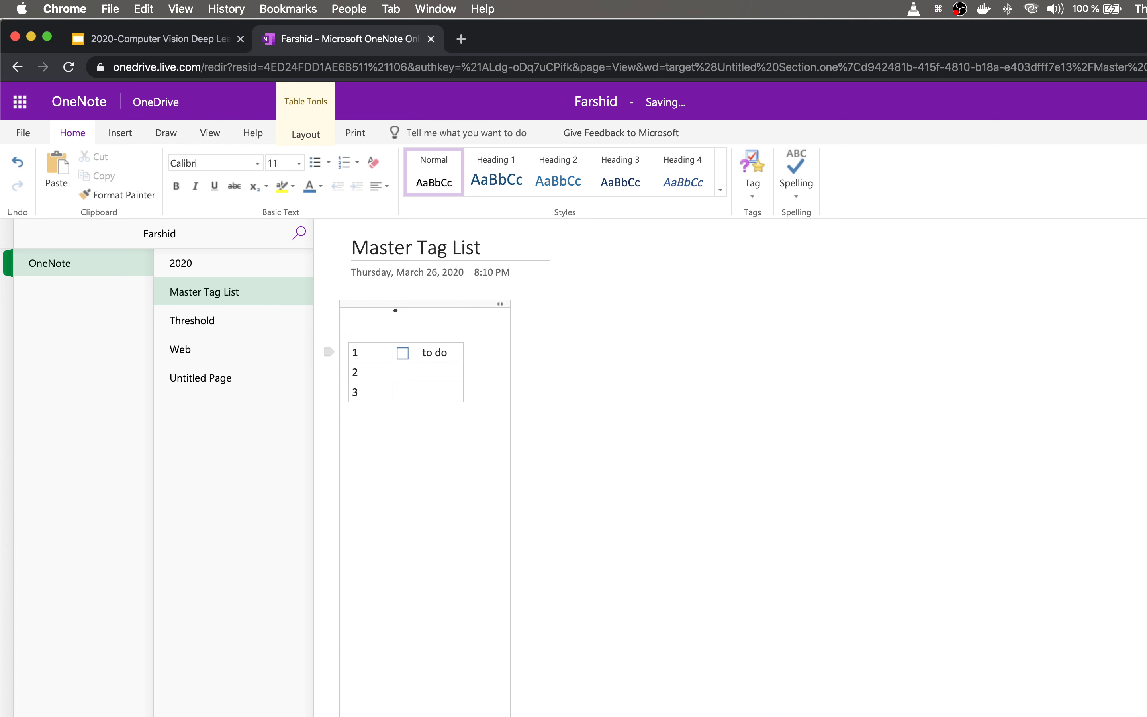
{"action": "key", "text": "super+1"}
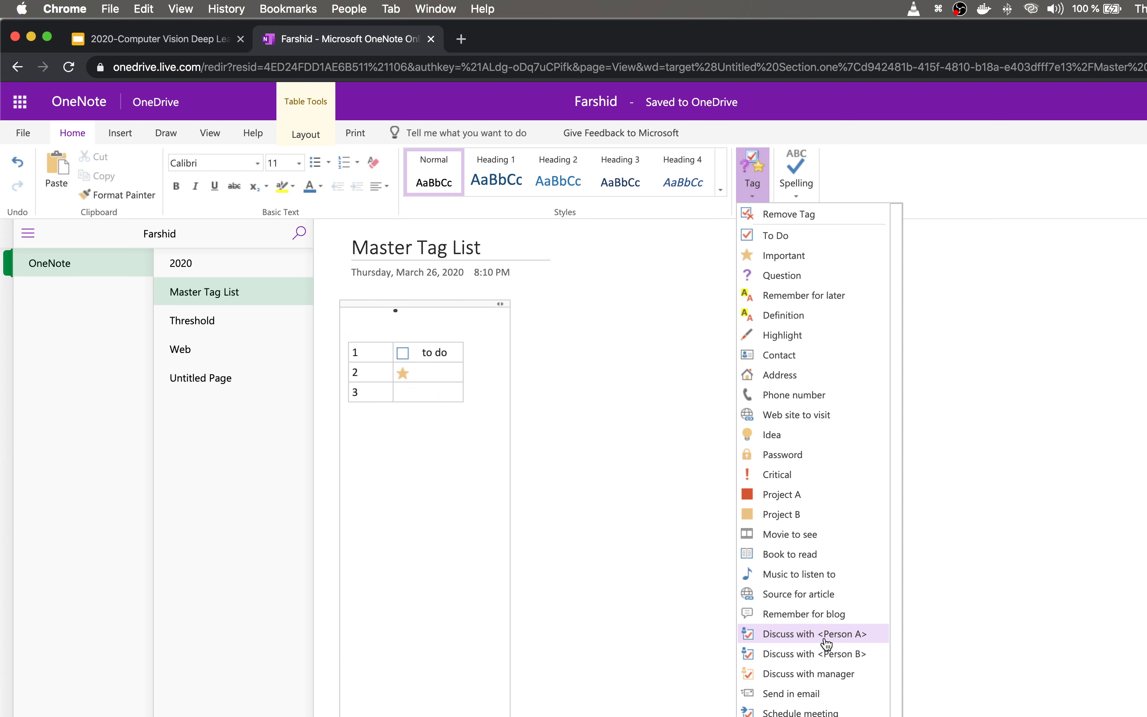
{"action": "left_click", "coordinate": [825, 635]}
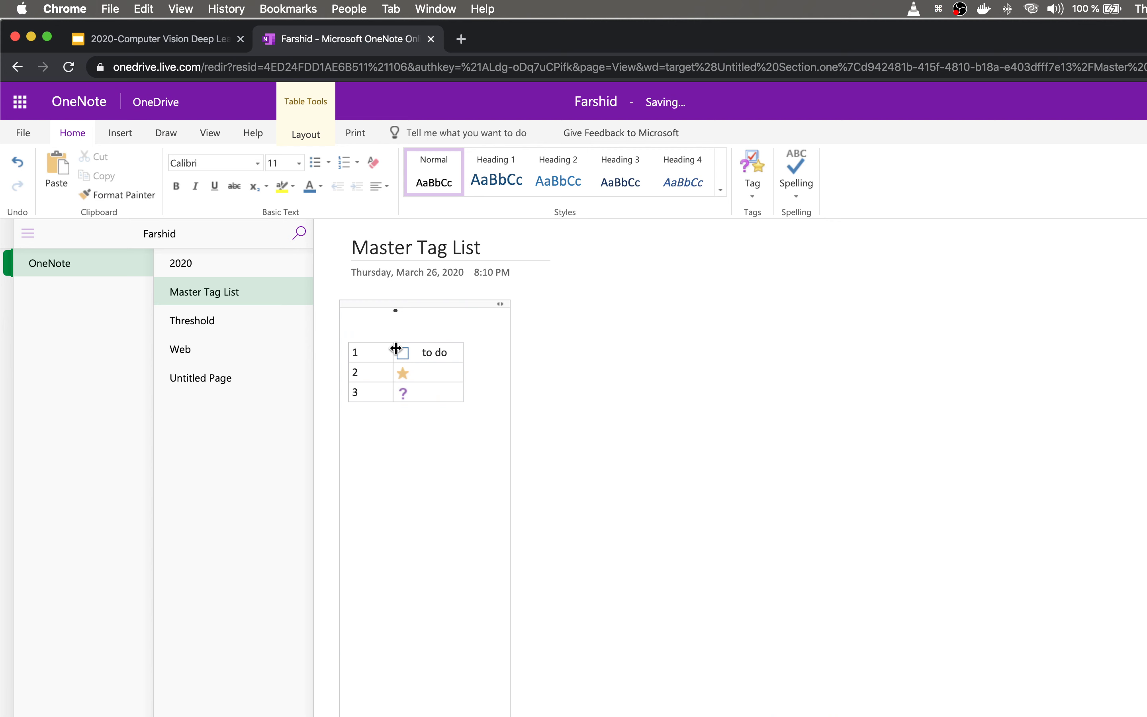
Step: Add a one-row table labelled "Section :" below the numbered table and paste a link to the OneNote section beside the label
{"action": "left_click", "coordinate": [412, 450]}
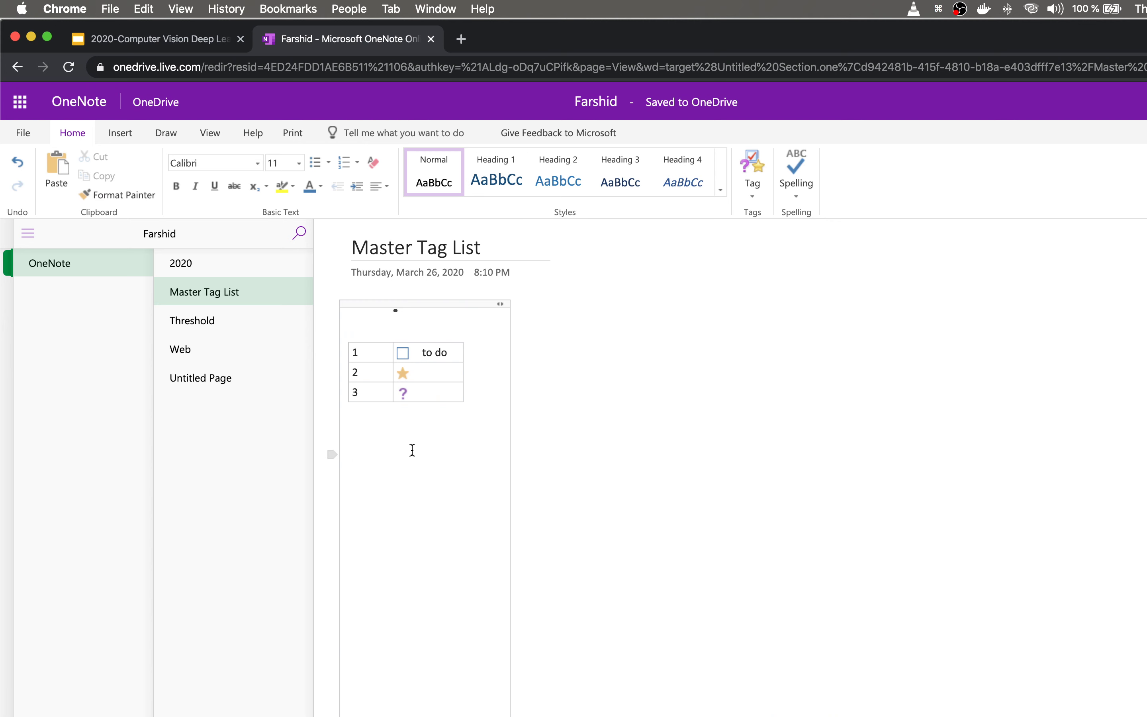
{"action": "type", "text": "section :"}
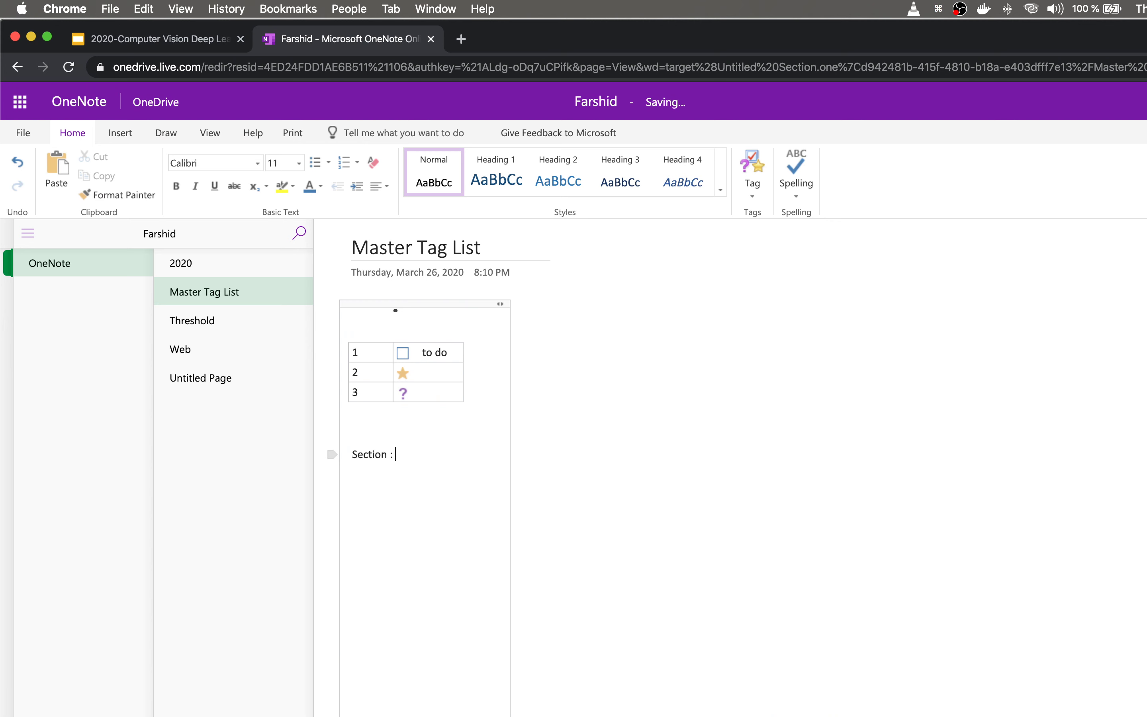
{"action": "key", "text": "Tab"}
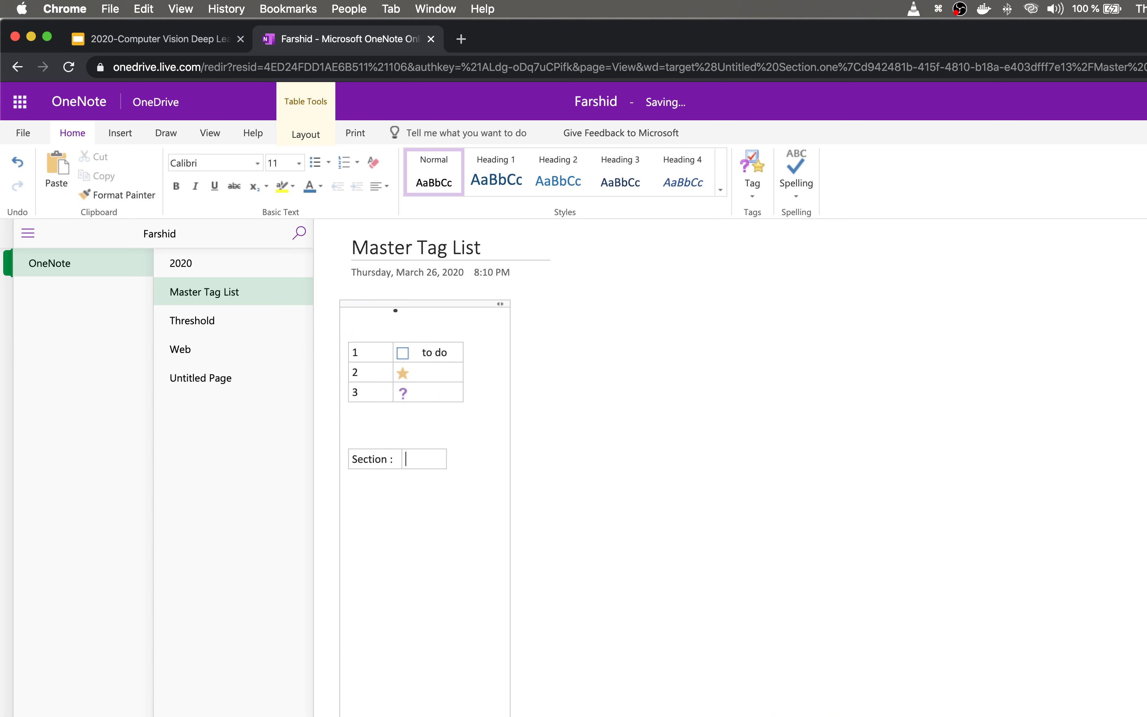
{"action": "right_click", "coordinate": [46, 272]}
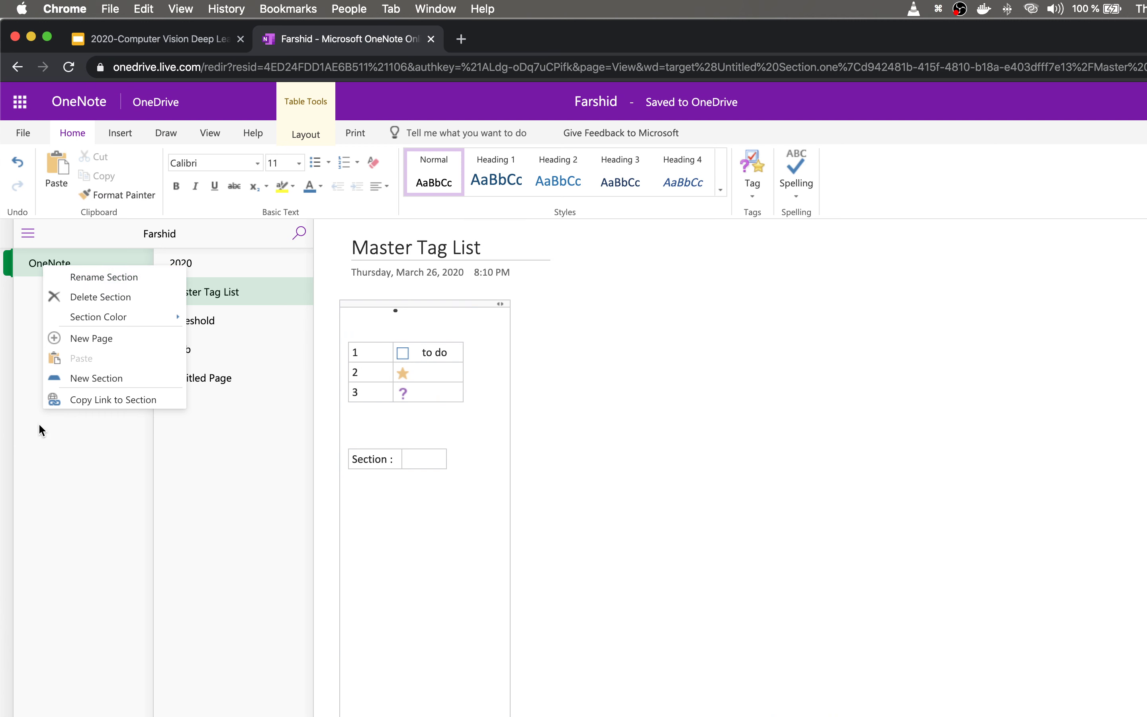
{"action": "left_click", "coordinate": [103, 400]}
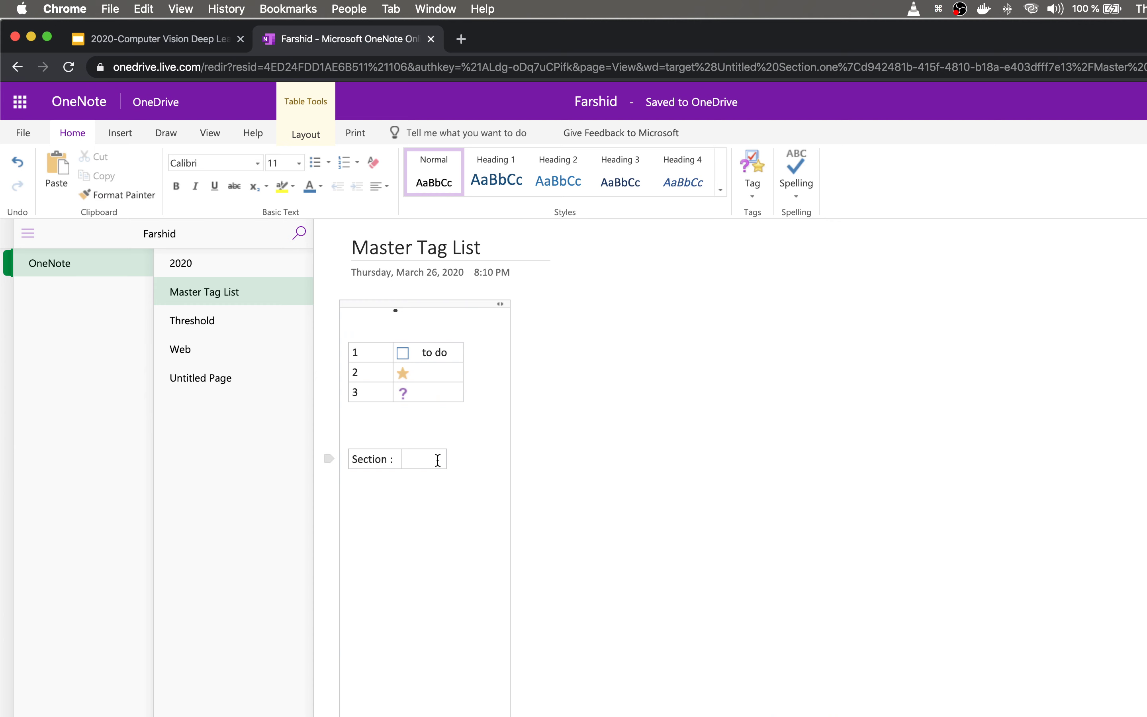
{"action": "key", "text": "super+v"}
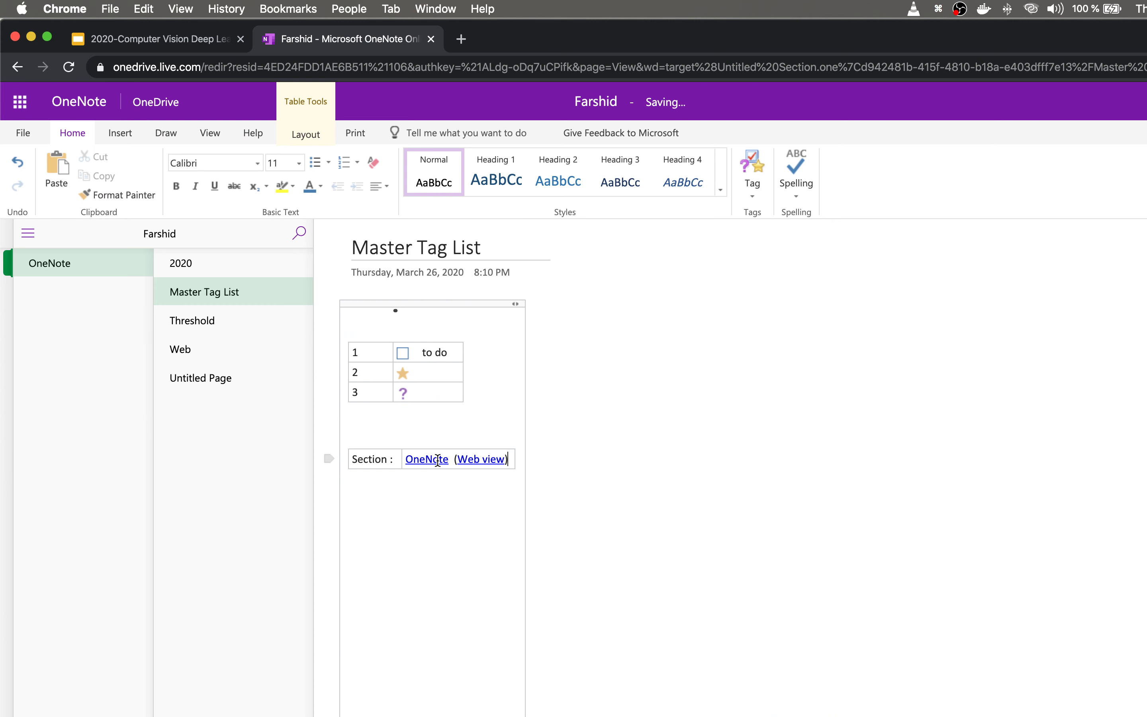
Step: Add a table labelled "Page:" below the section table and paste a link to the Threshold page beside the label
{"action": "left_click", "coordinate": [432, 496]}
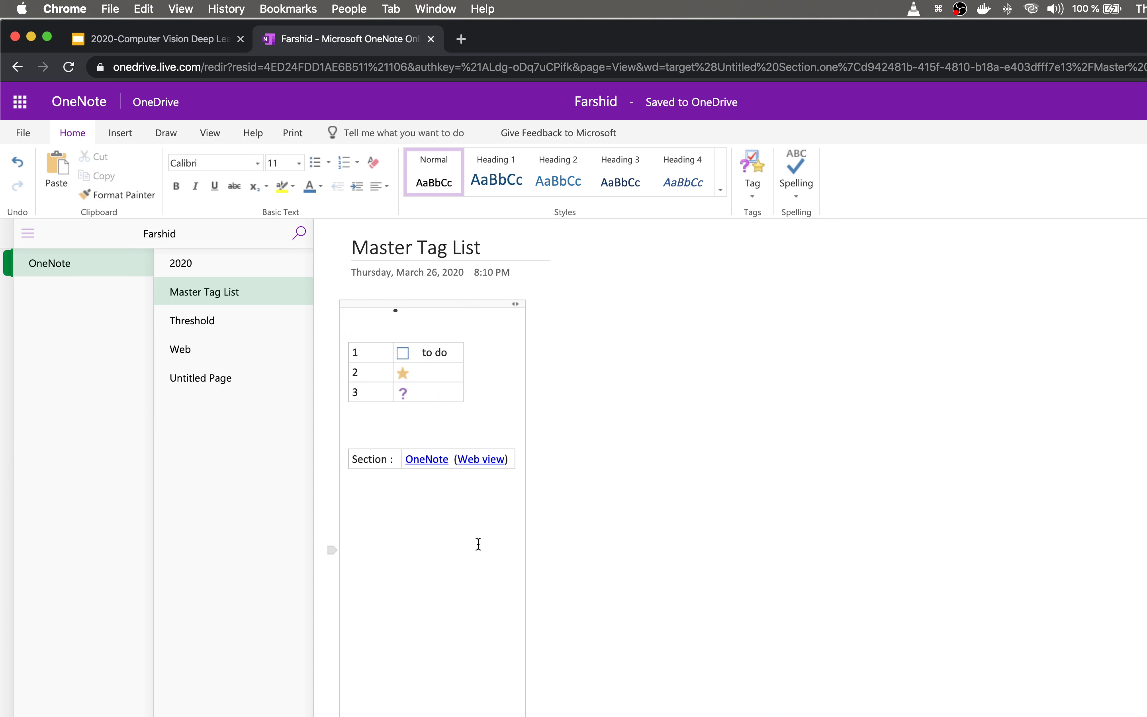
{"action": "type", "text": "Page:"}
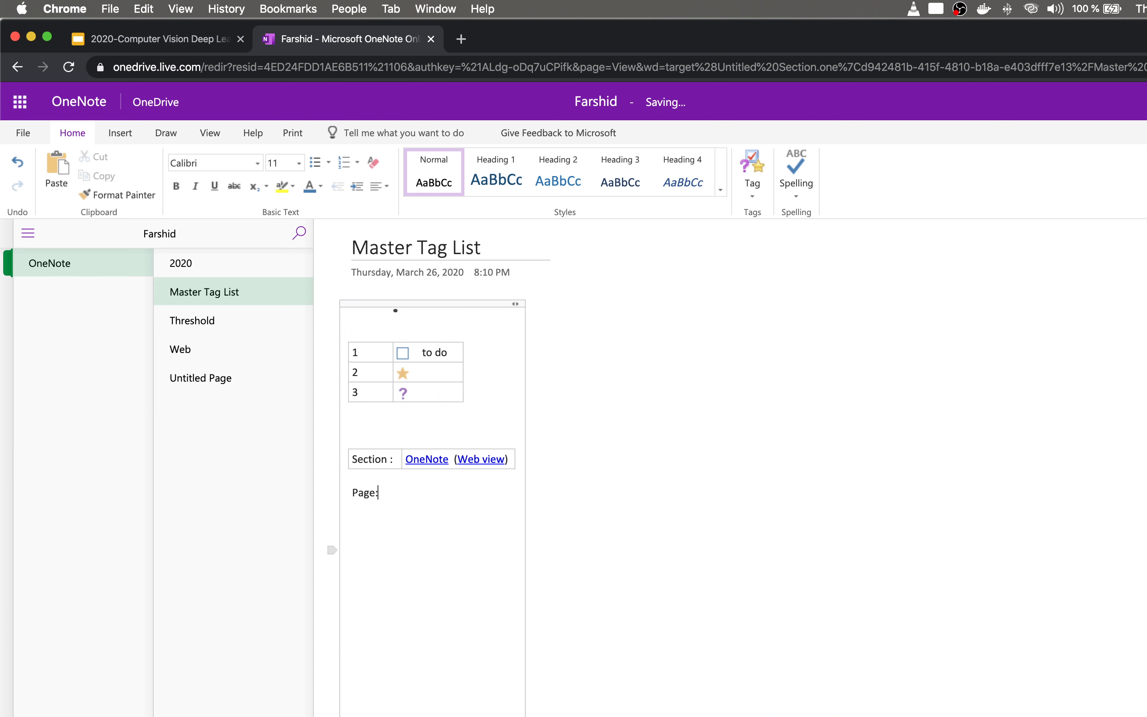
{"action": "key", "text": "Tab"}
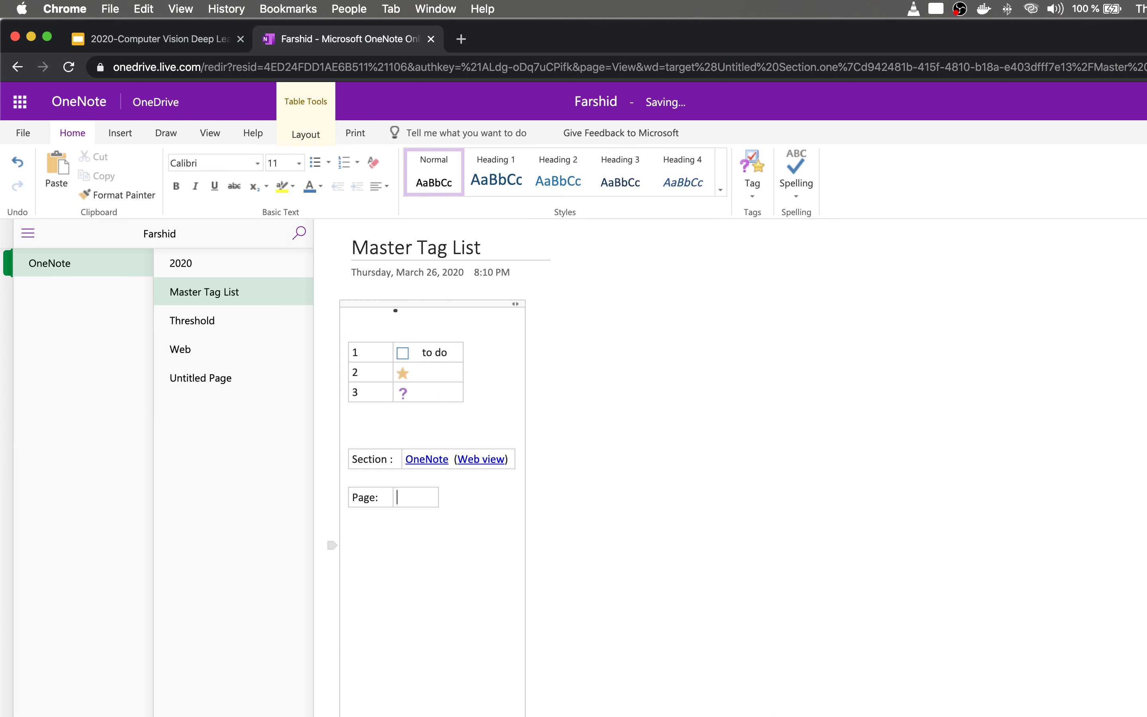
{"action": "right_click", "coordinate": [197, 324]}
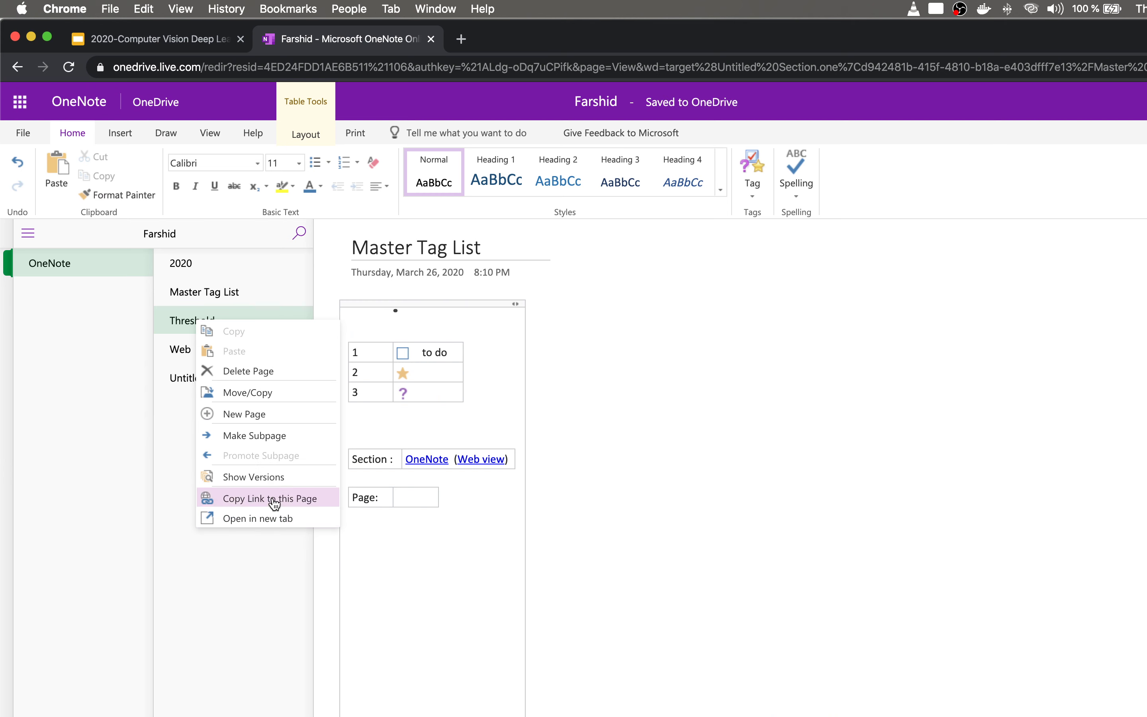
{"action": "left_click", "coordinate": [294, 498]}
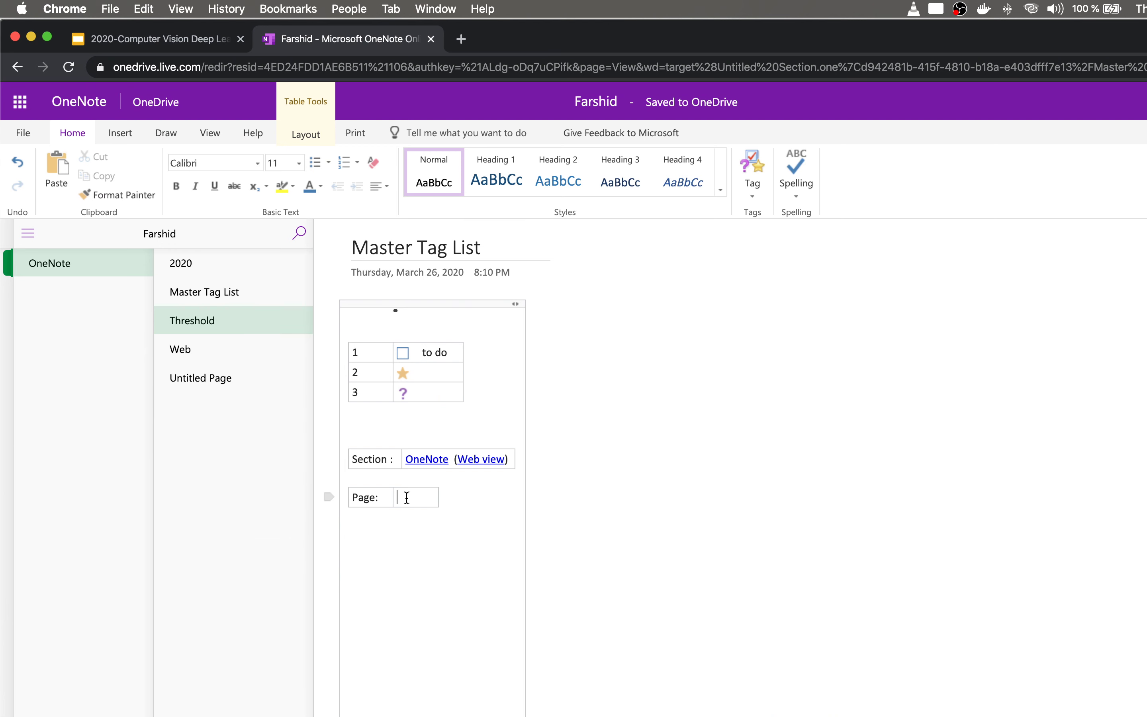
{"action": "left_click", "coordinate": [407, 498]}
{"action": "key", "text": "super+v"}
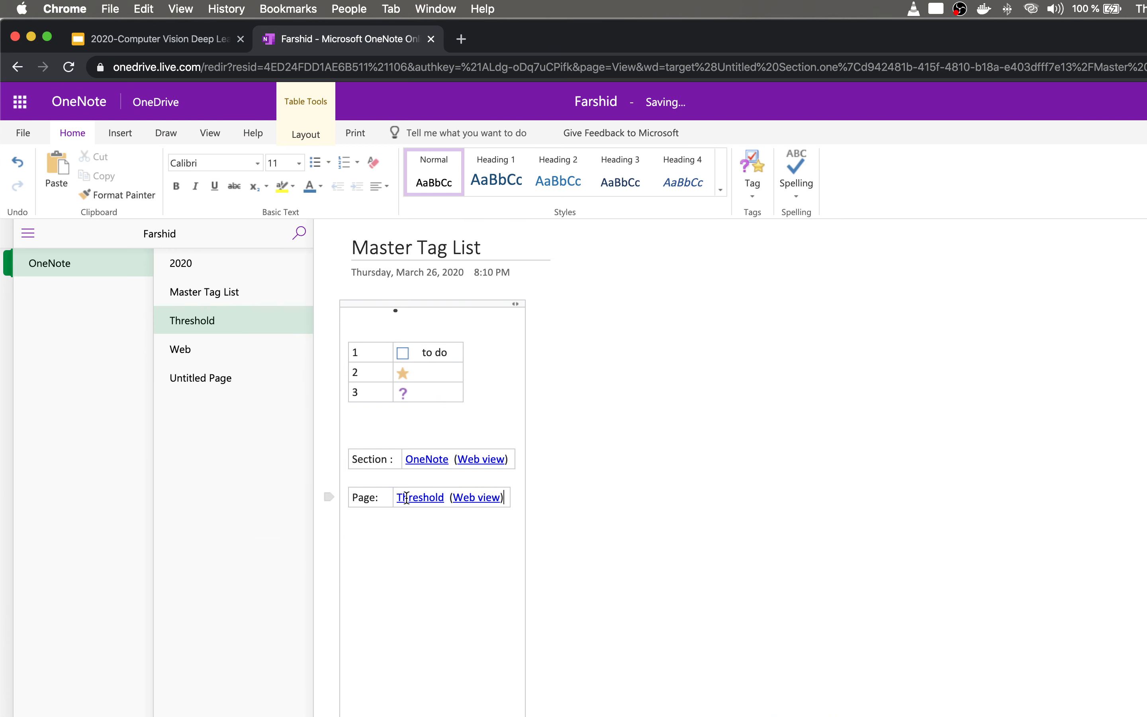
Step: Extend the Page table with a third column and a second row, and paste a link to the Master Tag List page under the Threshold link
{"action": "key", "text": "Tab"}
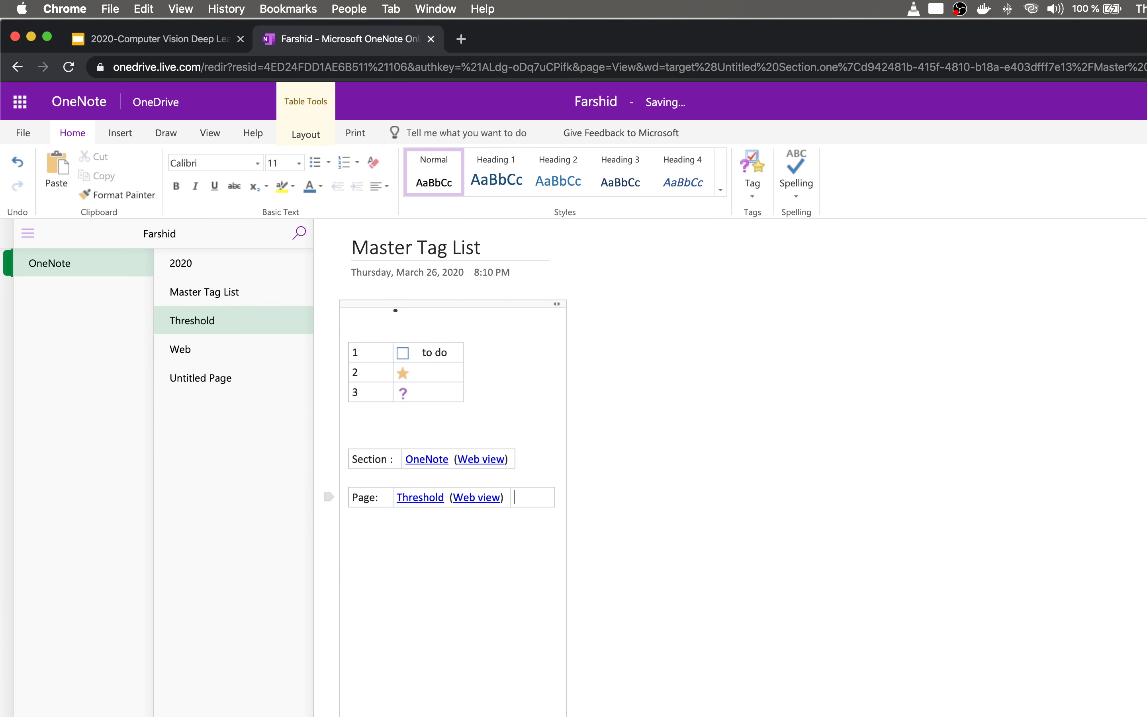
{"action": "key", "text": "Tab"}
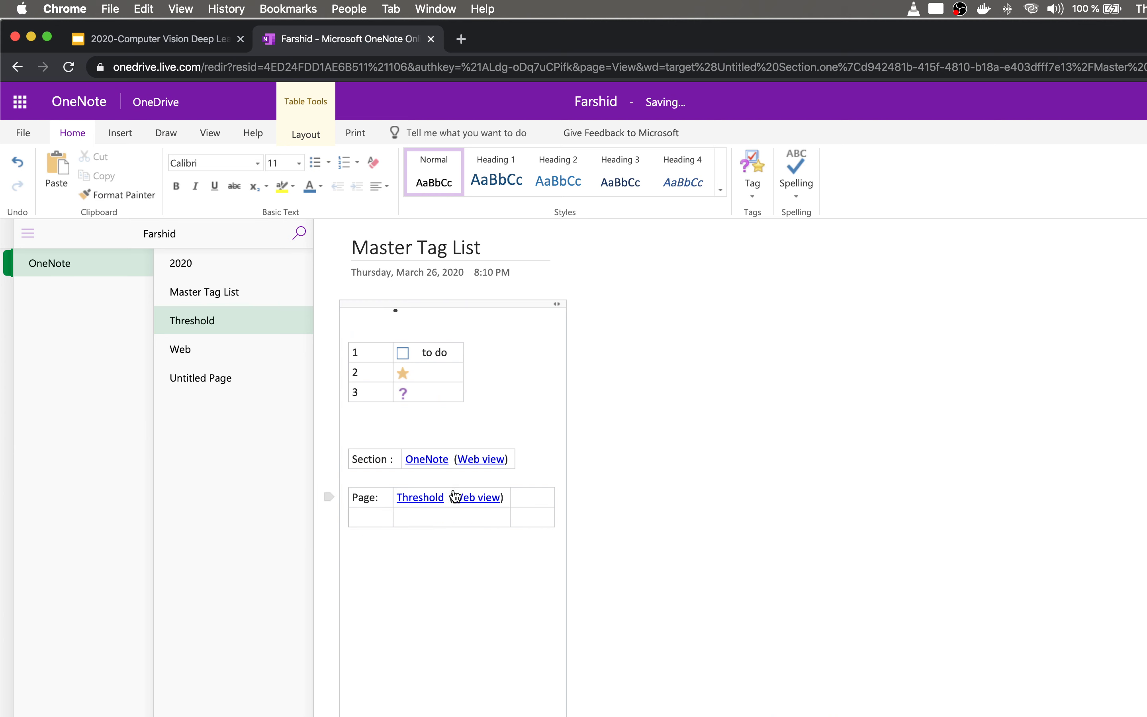
{"action": "left_click", "coordinate": [459, 513]}
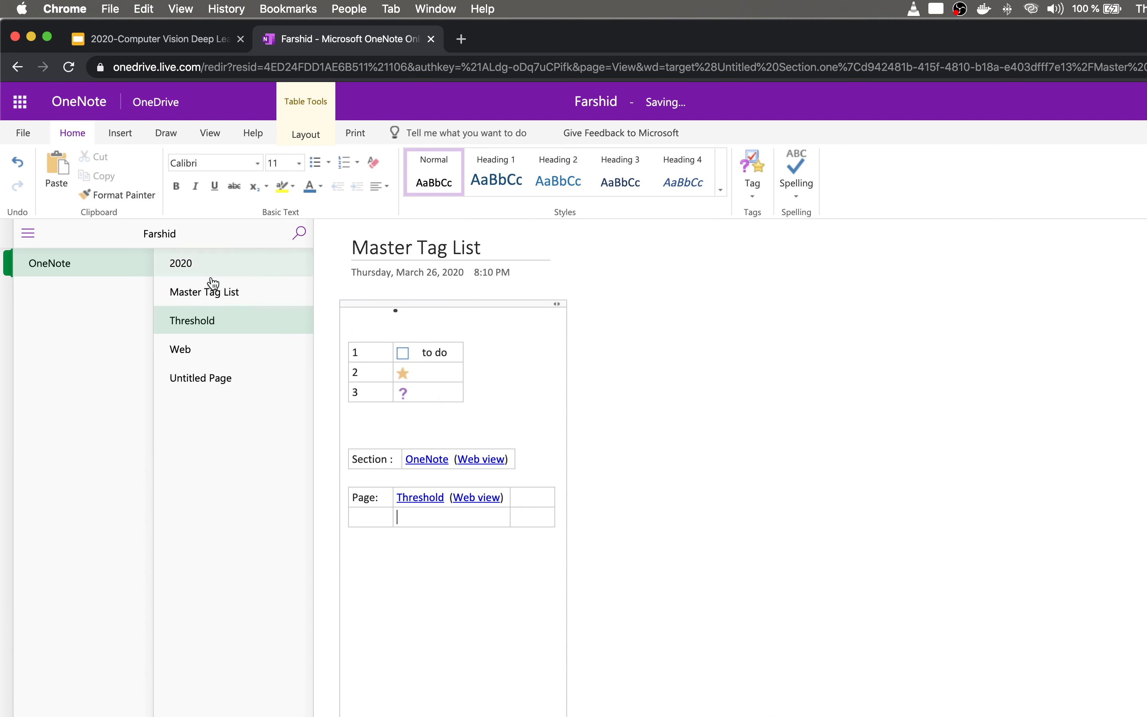
{"action": "right_click", "coordinate": [222, 297]}
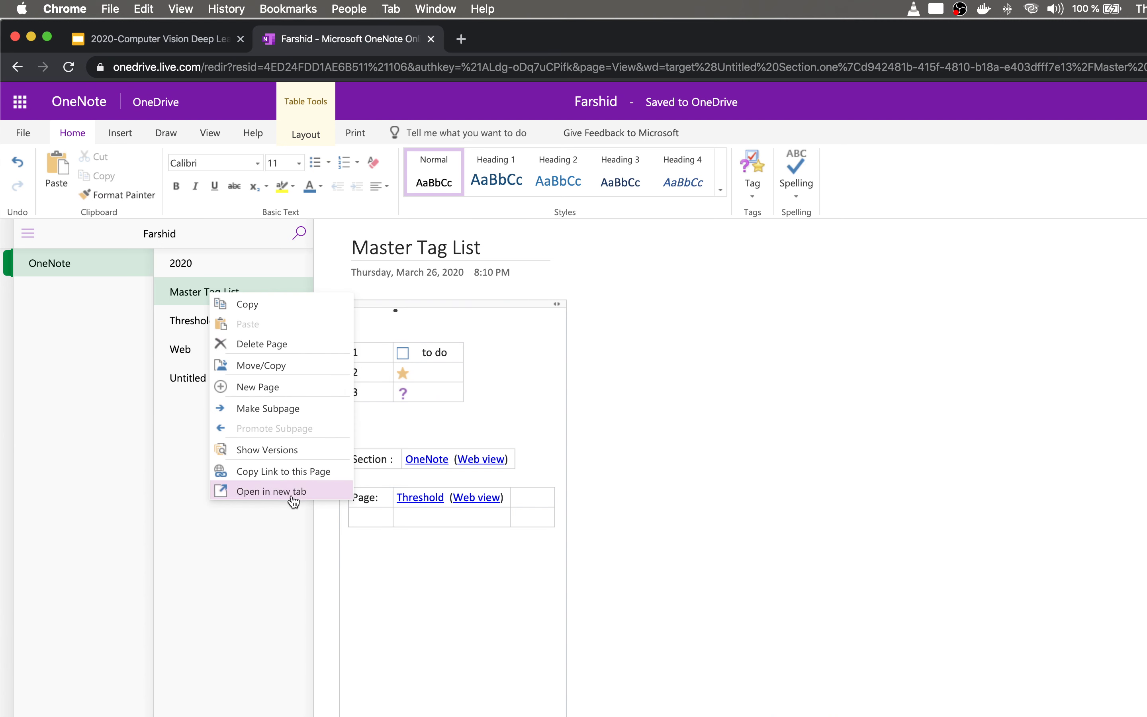
{"action": "left_click", "coordinate": [297, 474]}
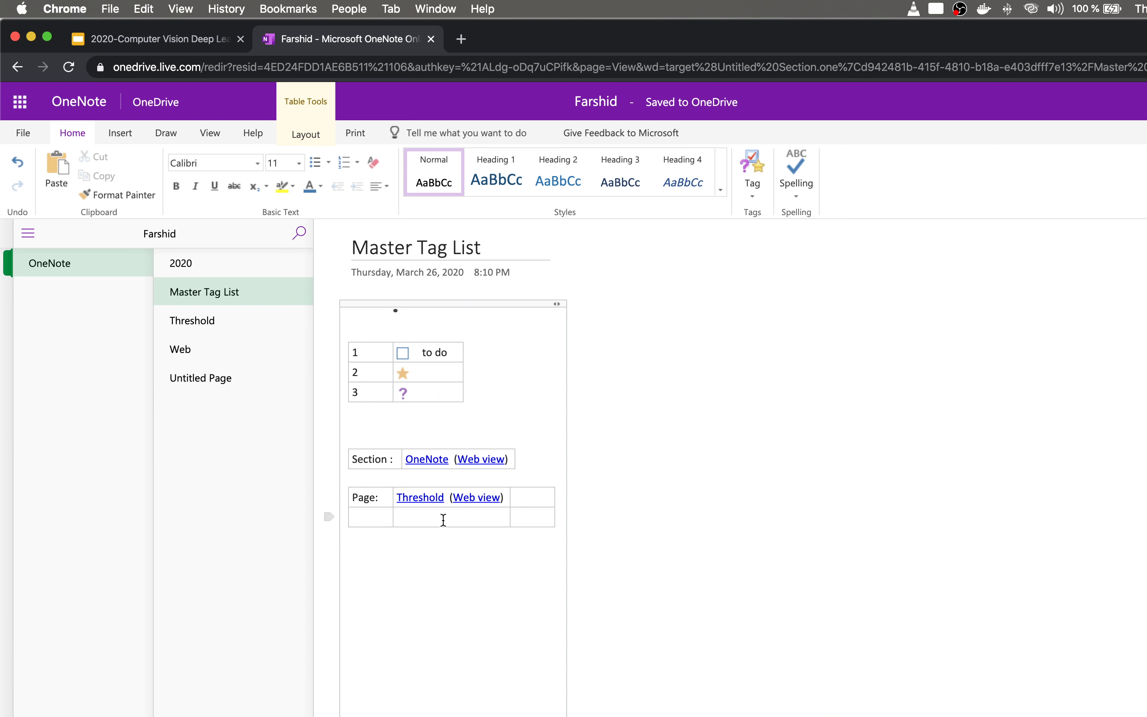
{"action": "left_click", "coordinate": [444, 519]}
{"action": "key", "text": "super+v"}
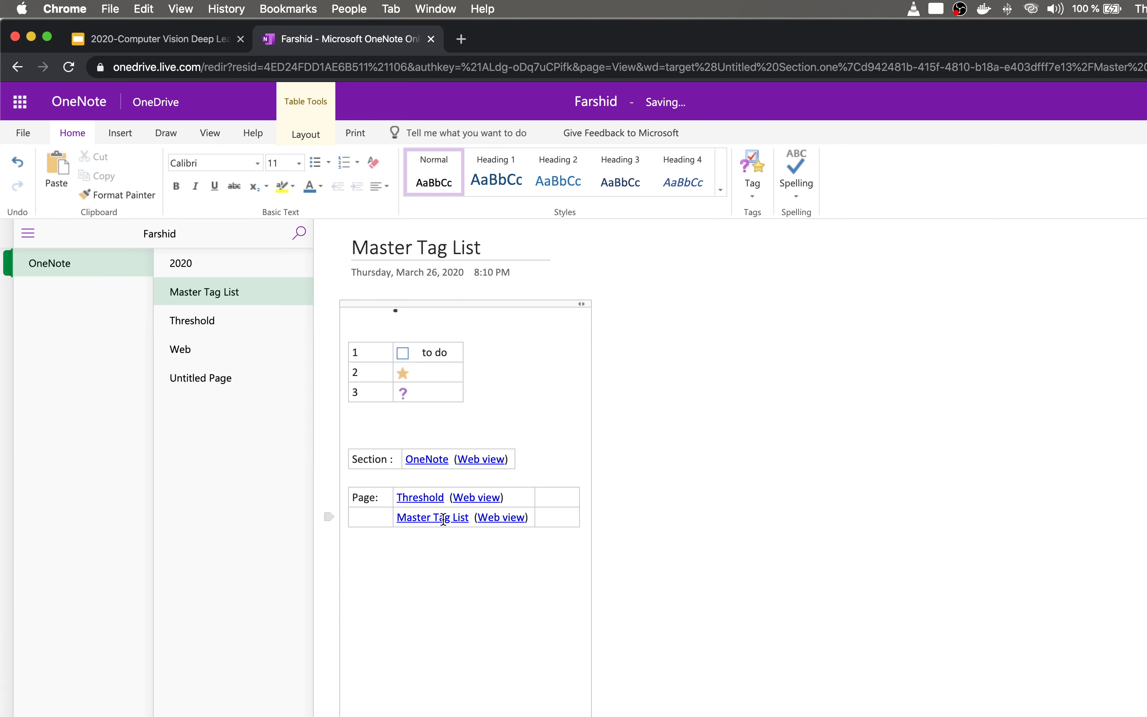
Step: Test the Threshold link in the Page table, return to the Master Tag List page and close the link's browser tab
{"action": "left_click", "coordinate": [411, 499]}
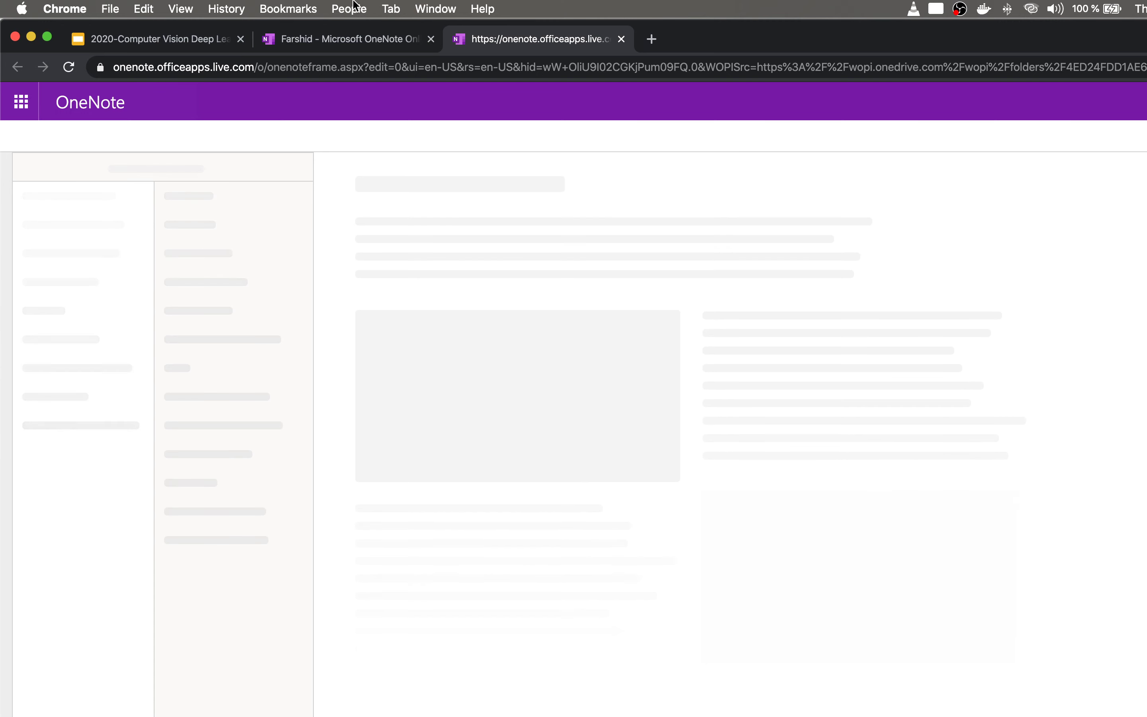
{"action": "left_click", "coordinate": [344, 40]}
{"action": "left_click", "coordinate": [439, 552]}
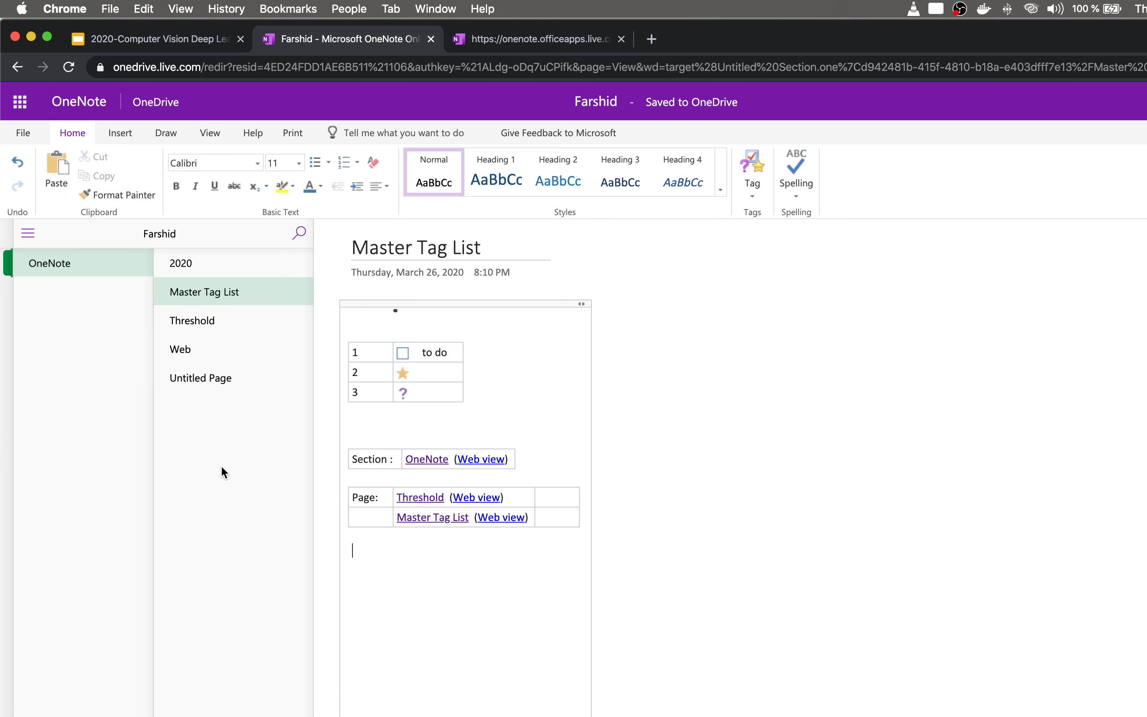
{"action": "left_click", "coordinate": [554, 39]}
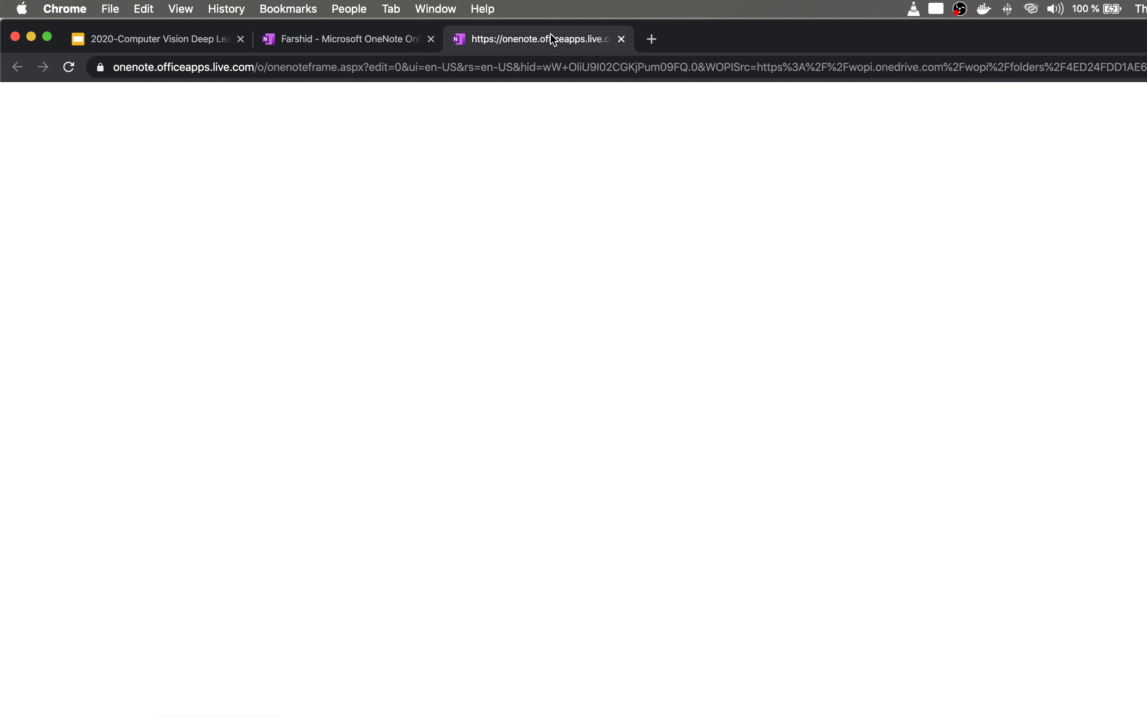
{"action": "left_click", "coordinate": [621, 40]}
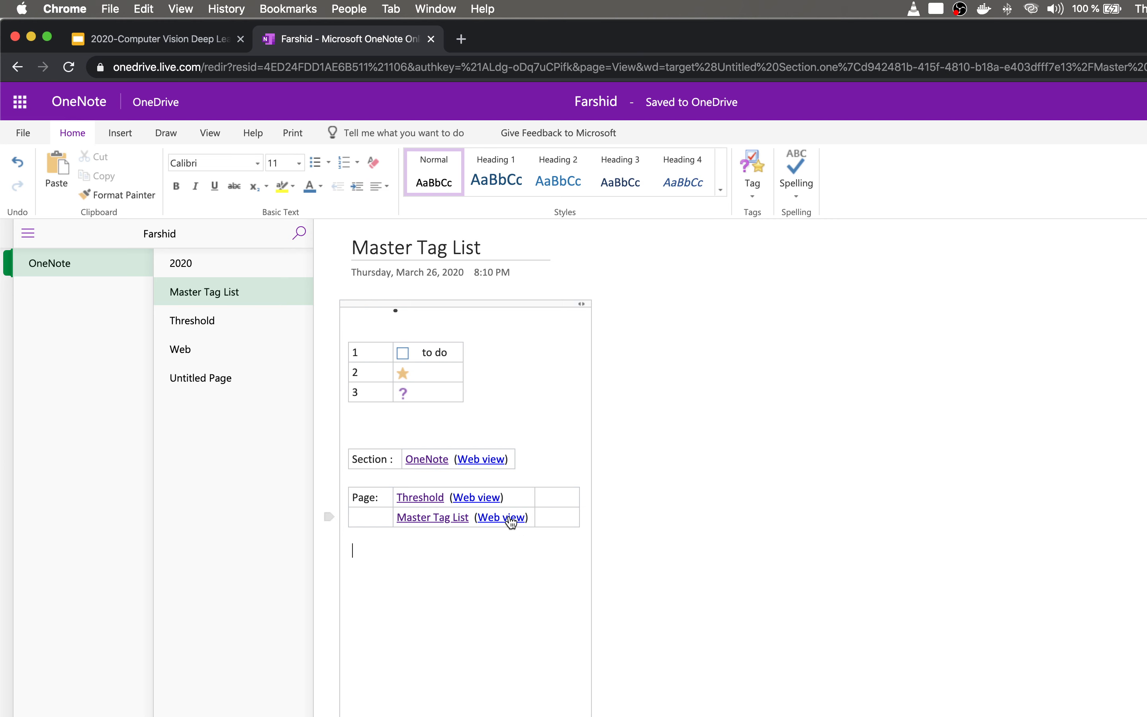
Step: Test the Master Tag List link in the Page table and return to the notebook's browser tab
{"action": "left_click", "coordinate": [466, 599]}
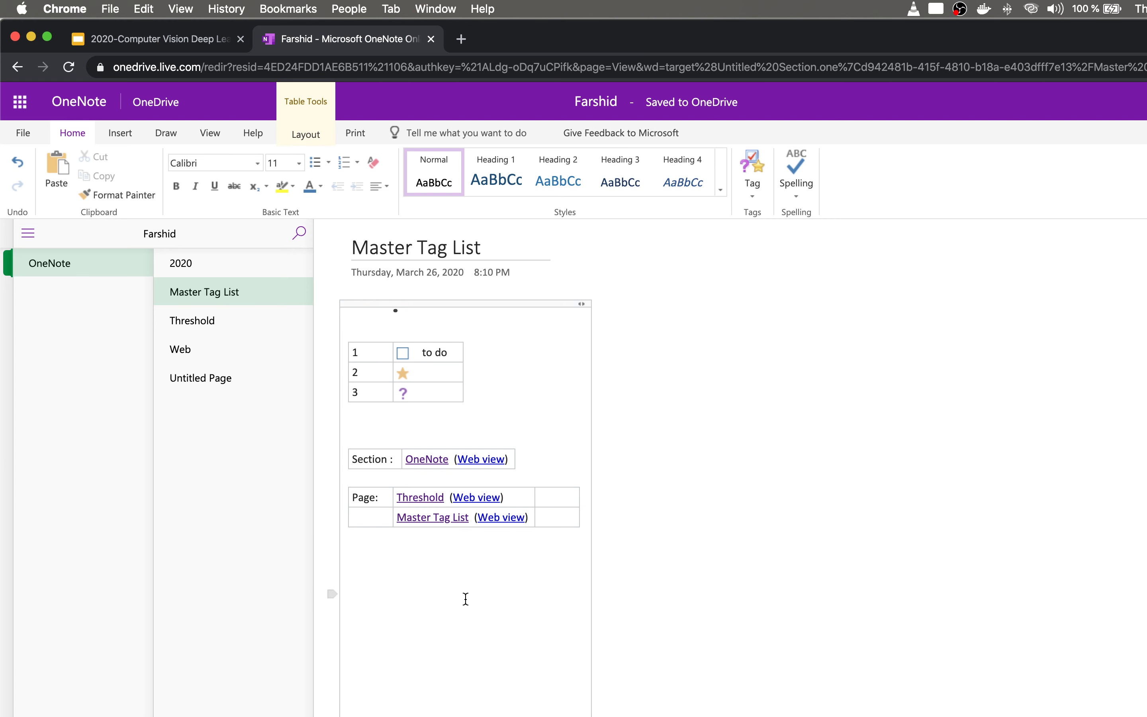
{"action": "left_click", "coordinate": [446, 518]}
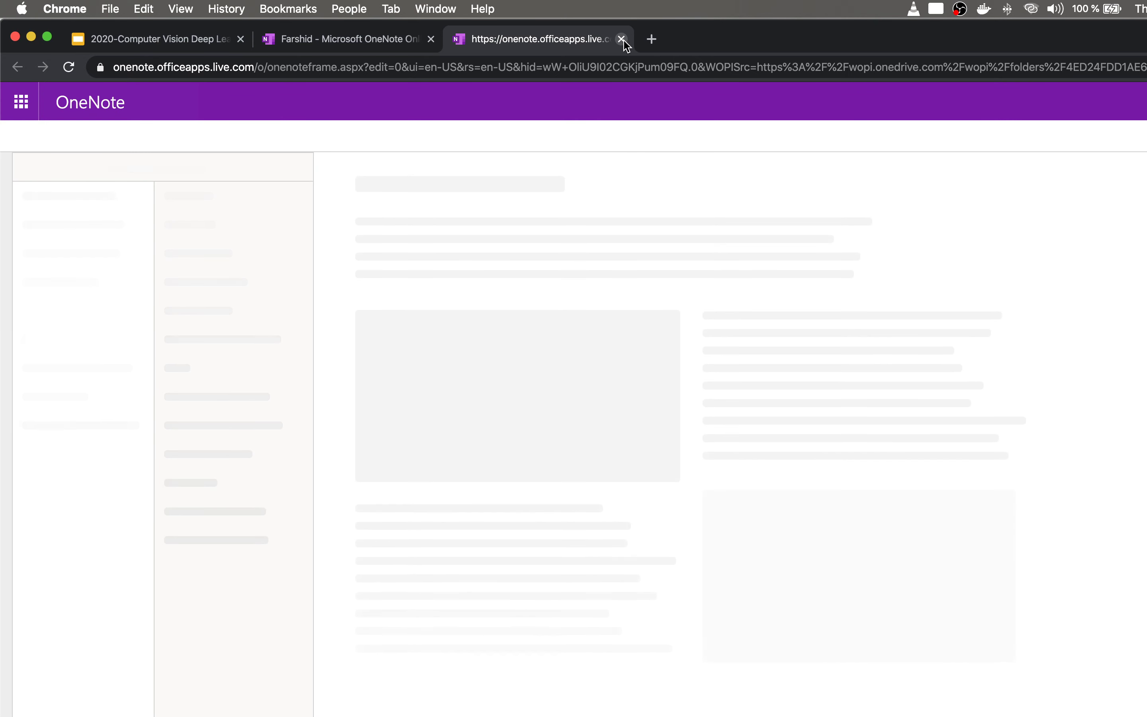
{"action": "left_click", "coordinate": [387, 44]}
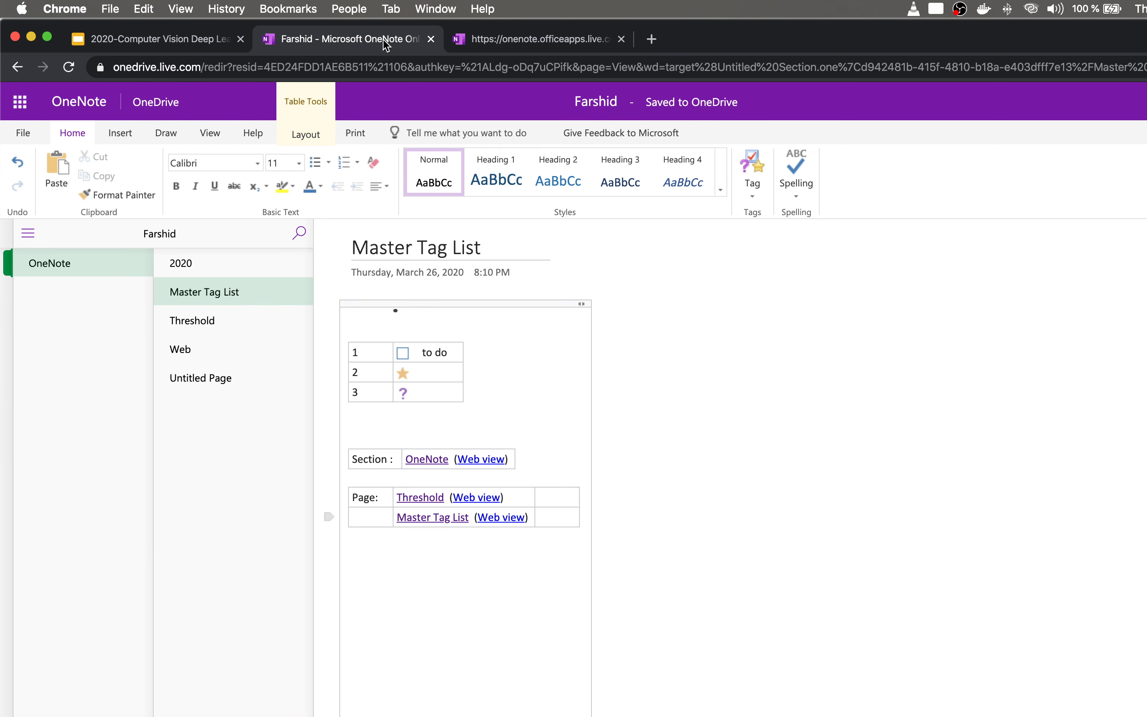
{"action": "left_click", "coordinate": [444, 598]}
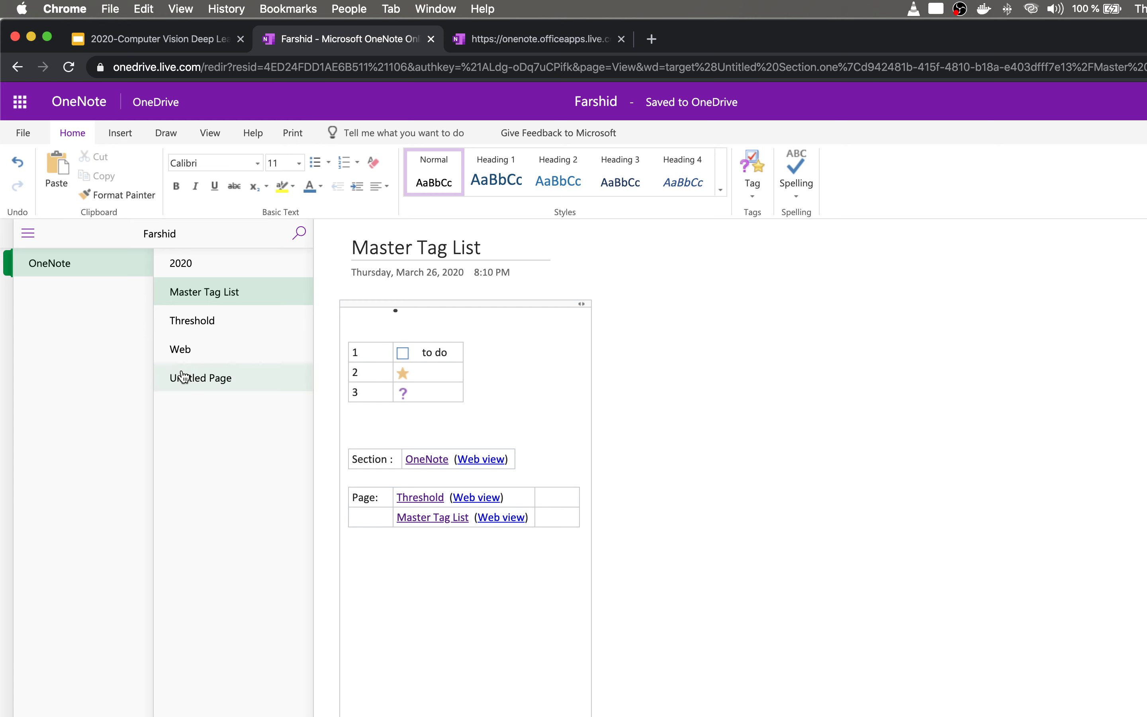
Step: Copy the "Cornell Notes Summary" link text from the untitled page headed Management, closing the leftover link tab
{"action": "left_click", "coordinate": [194, 385]}
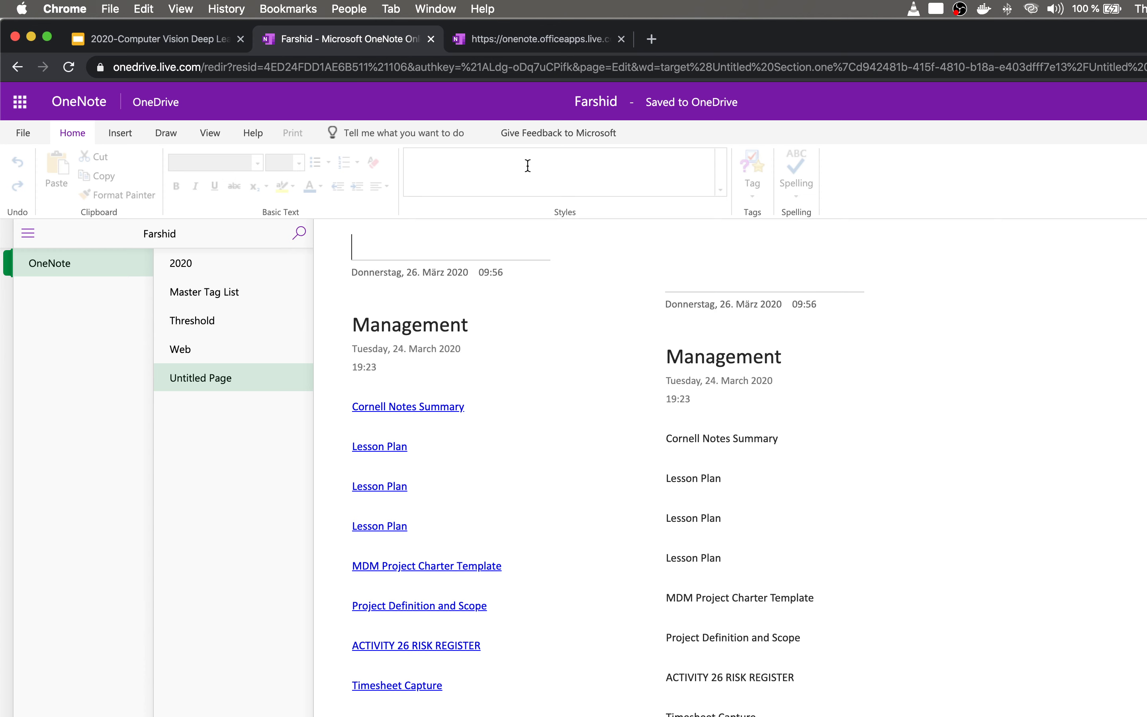
{"action": "left_click", "coordinate": [546, 44]}
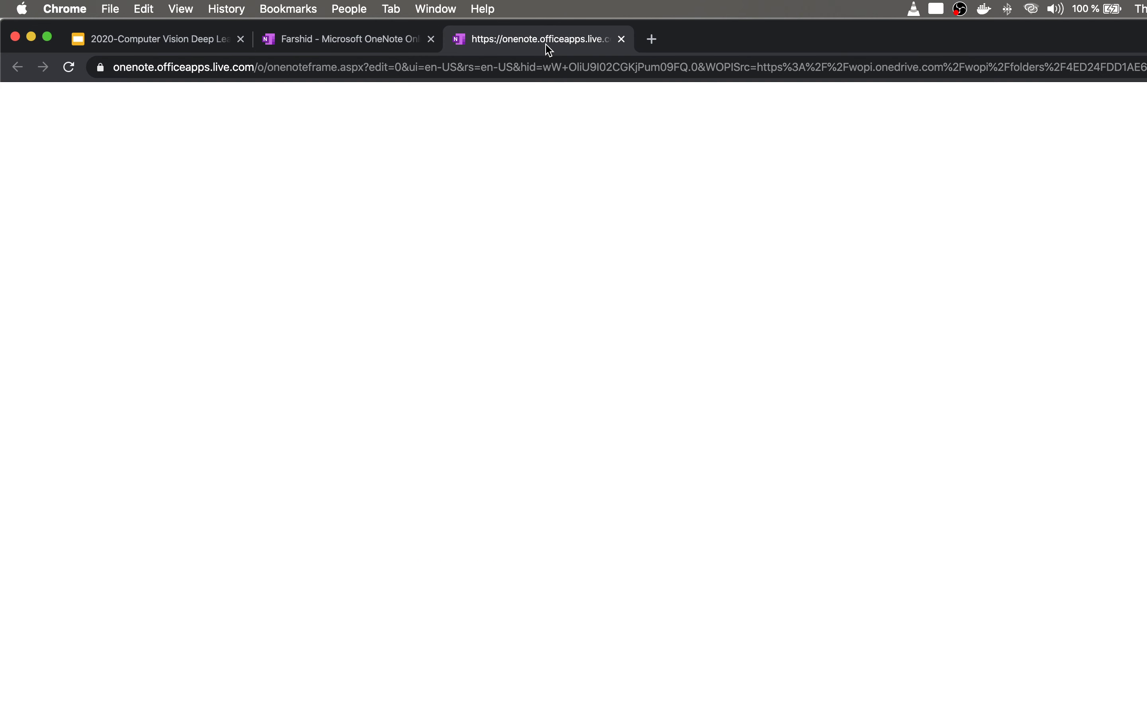
{"action": "left_click", "coordinate": [621, 39]}
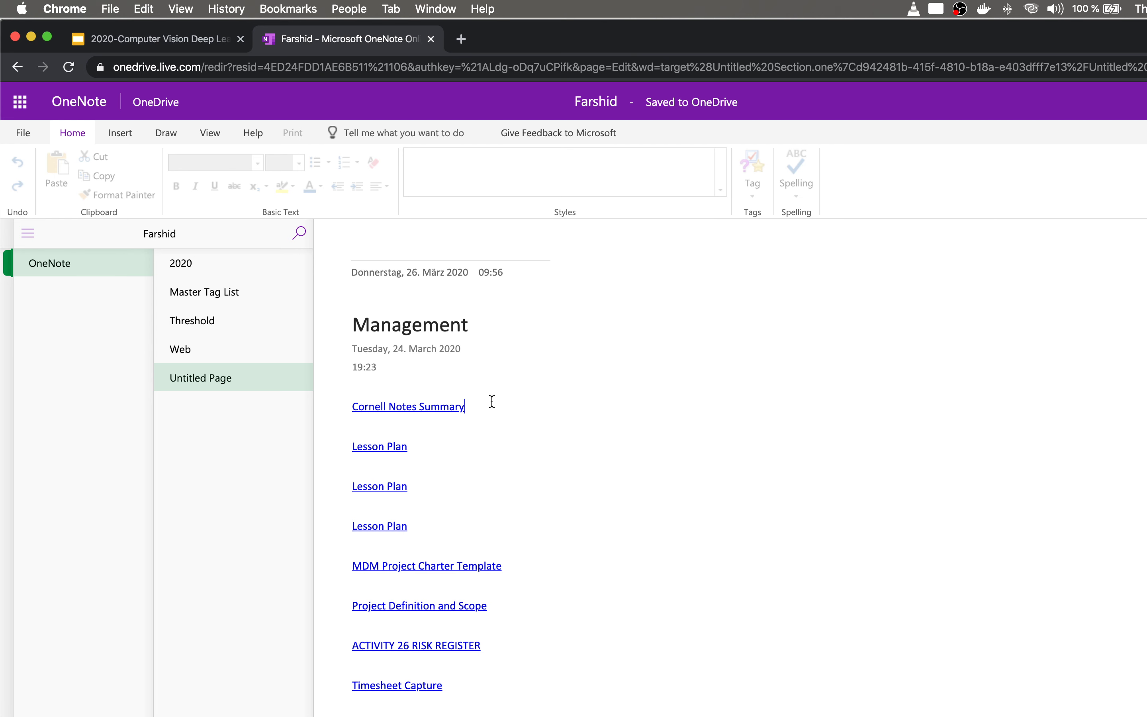
{"action": "triple_click", "coordinate": [347, 406]}
{"action": "key", "text": "super+c"}
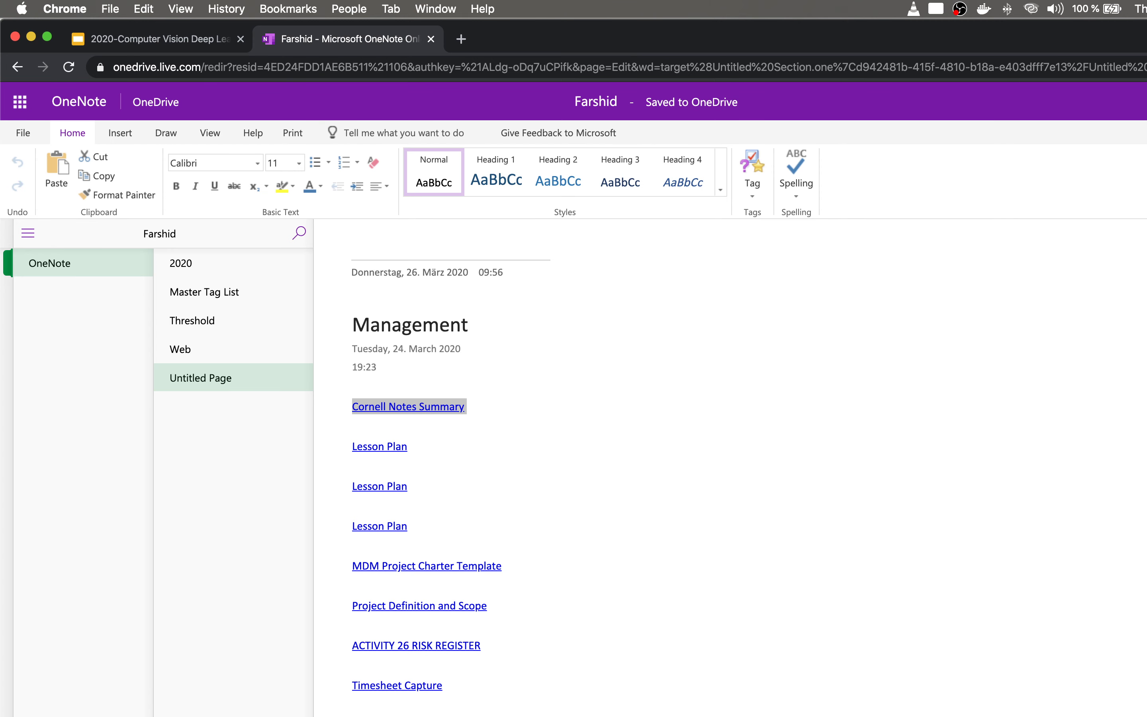
Step: Add a new page to the OneNote section and title it "Cornell Notes" using the copied text without "Summary"
{"action": "left_click", "coordinate": [290, 490]}
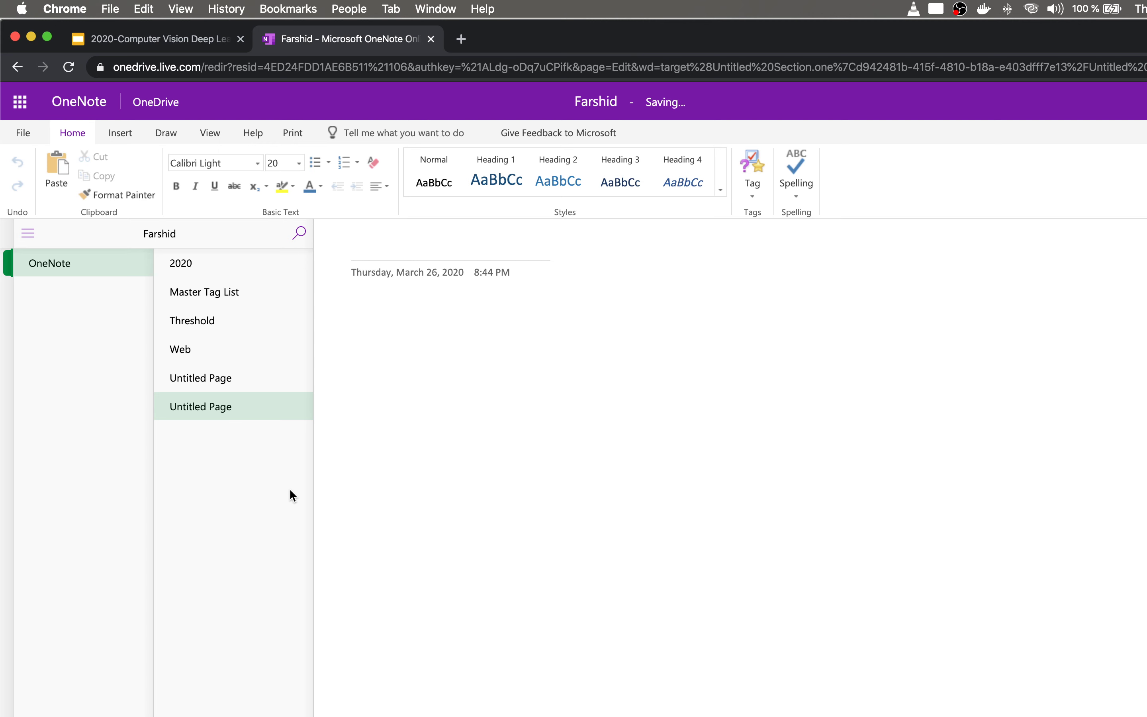
{"action": "key", "text": "super+v"}
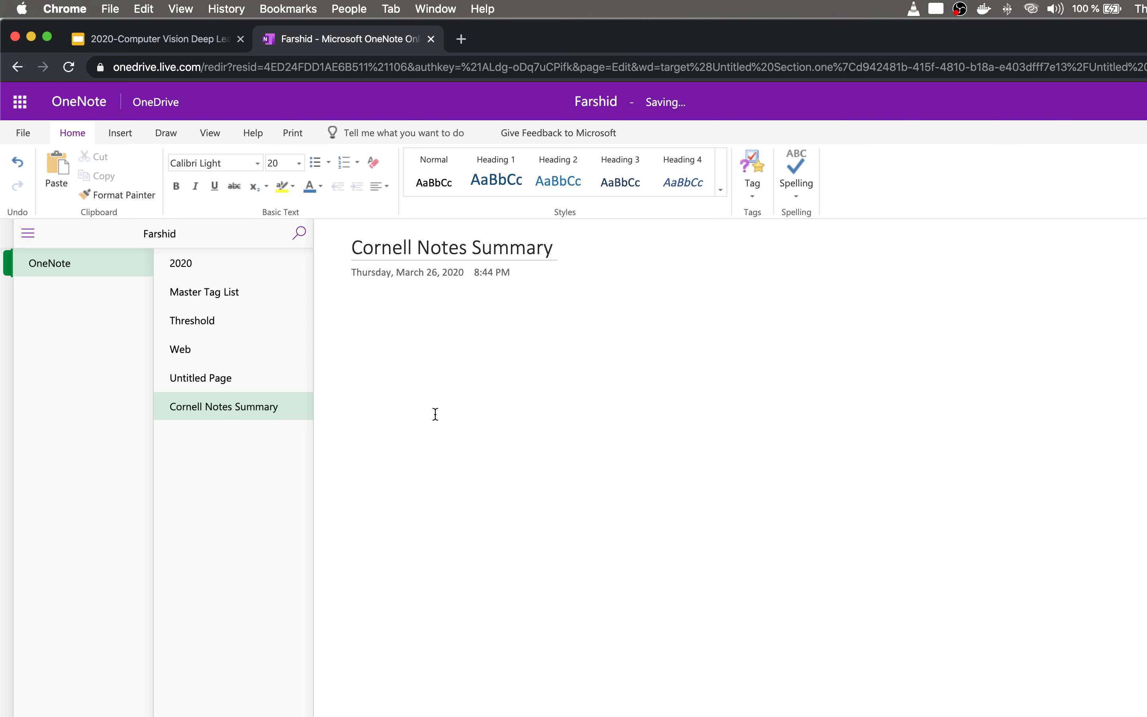
{"action": "double_click", "coordinate": [514, 247]}
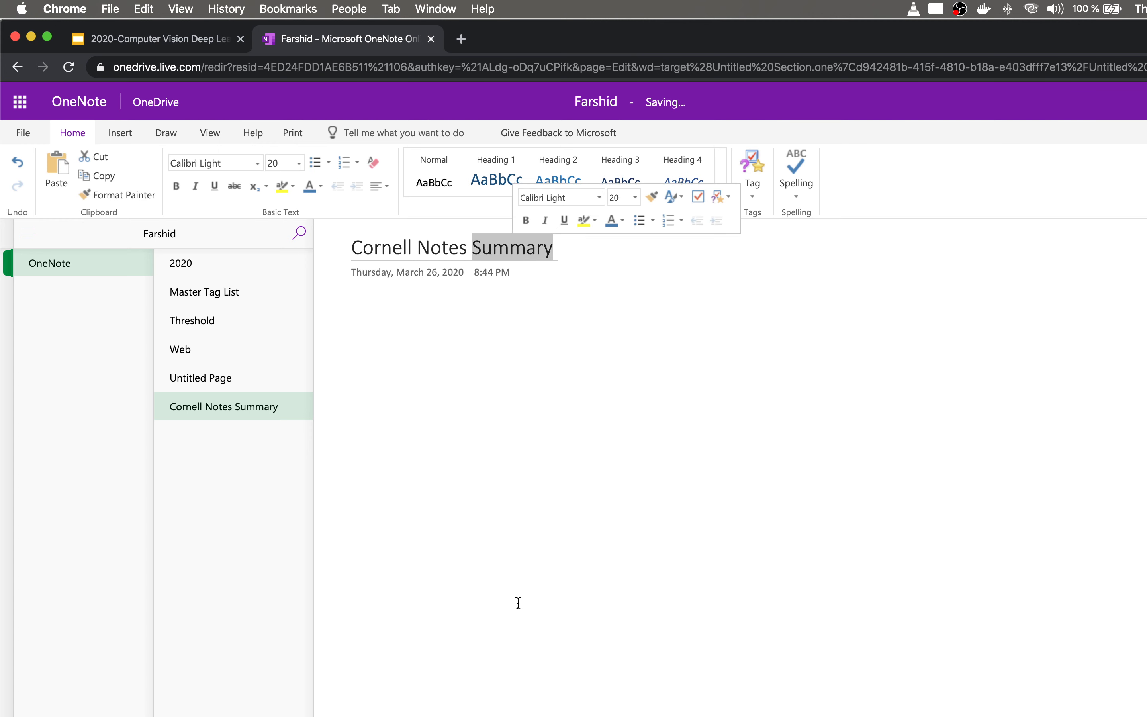
{"action": "key", "text": "BackSpace"}
{"action": "key", "text": "Return"}
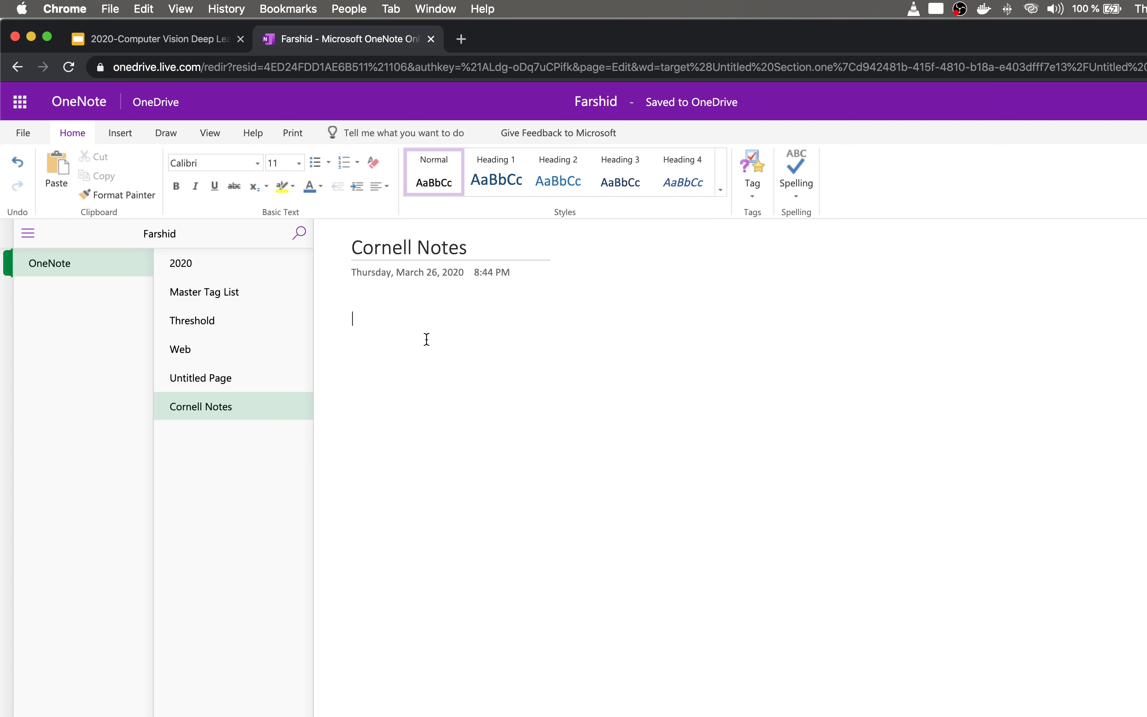
Step: Draw a T-shaped Cornell layout with the black pen: a horizontal line below the title and a long vertical line down from it
{"action": "left_click", "coordinate": [121, 134]}
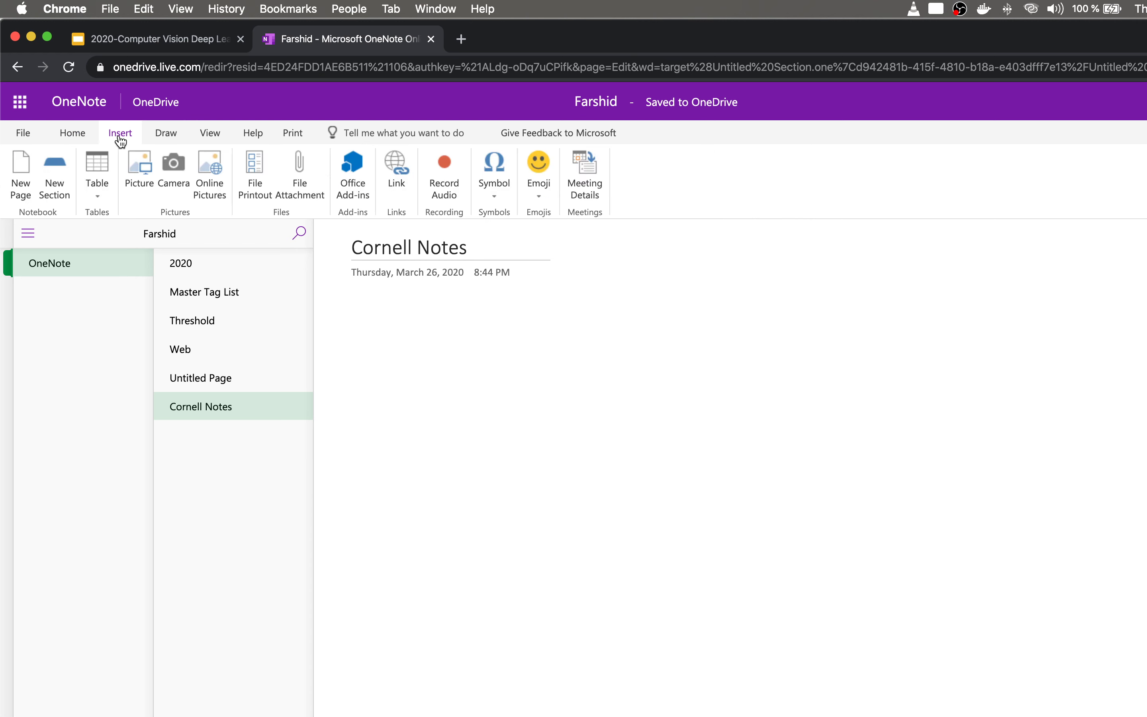
{"action": "left_click", "coordinate": [165, 134]}
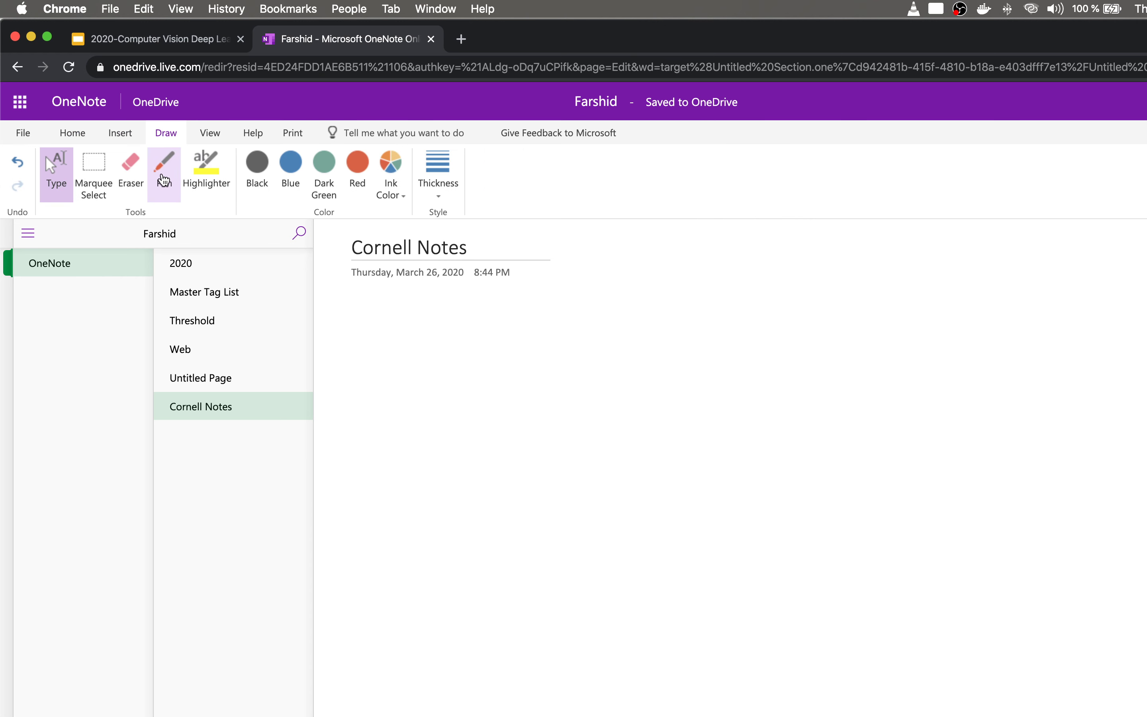
{"action": "left_click", "coordinate": [164, 174]}
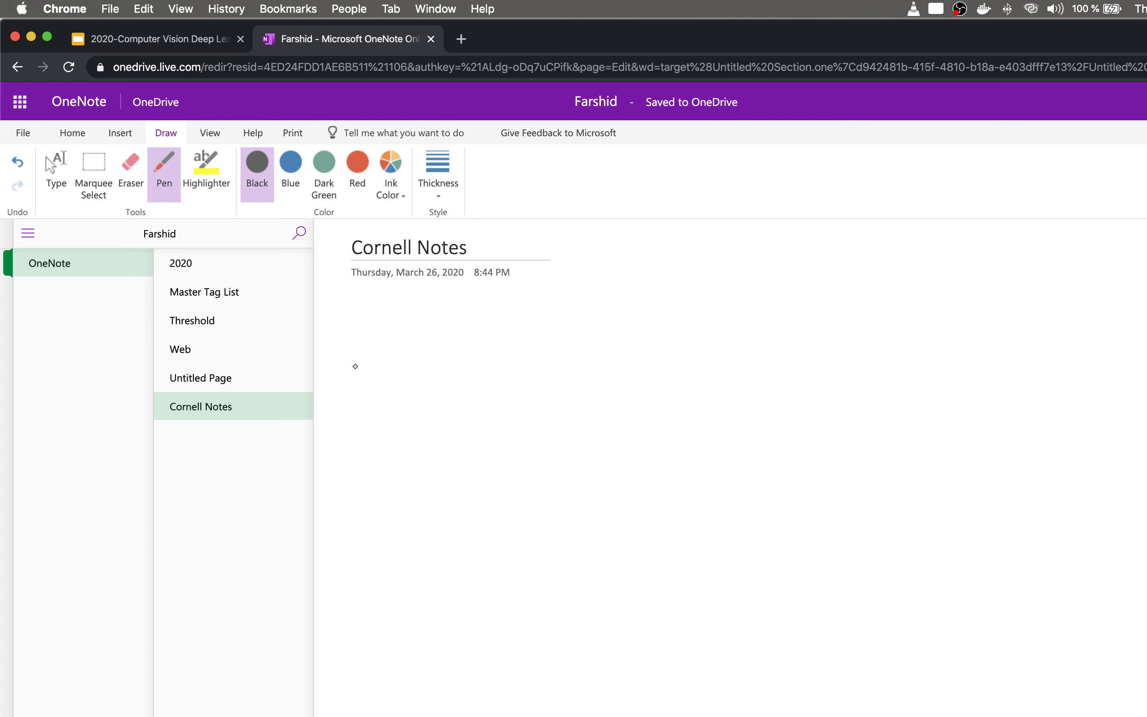
{"action": "mouse_move", "coordinate": [464, 353]}
{"action": "left_mouse_down"}
{"action": "mouse_move", "coordinate": [526, 341]}
{"action": "mouse_move", "coordinate": [870, 344]}
{"action": "left_mouse_up"}
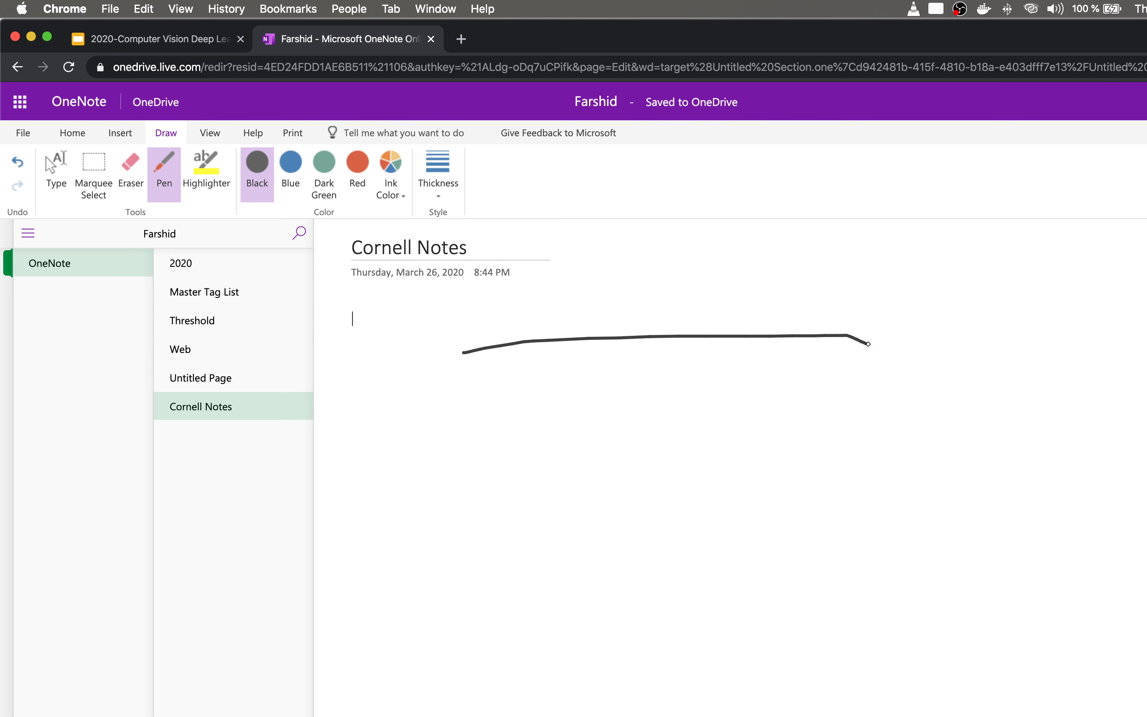
{"action": "left_click_drag", "start_coordinate": [599, 342], "coordinate": [623, 716]}
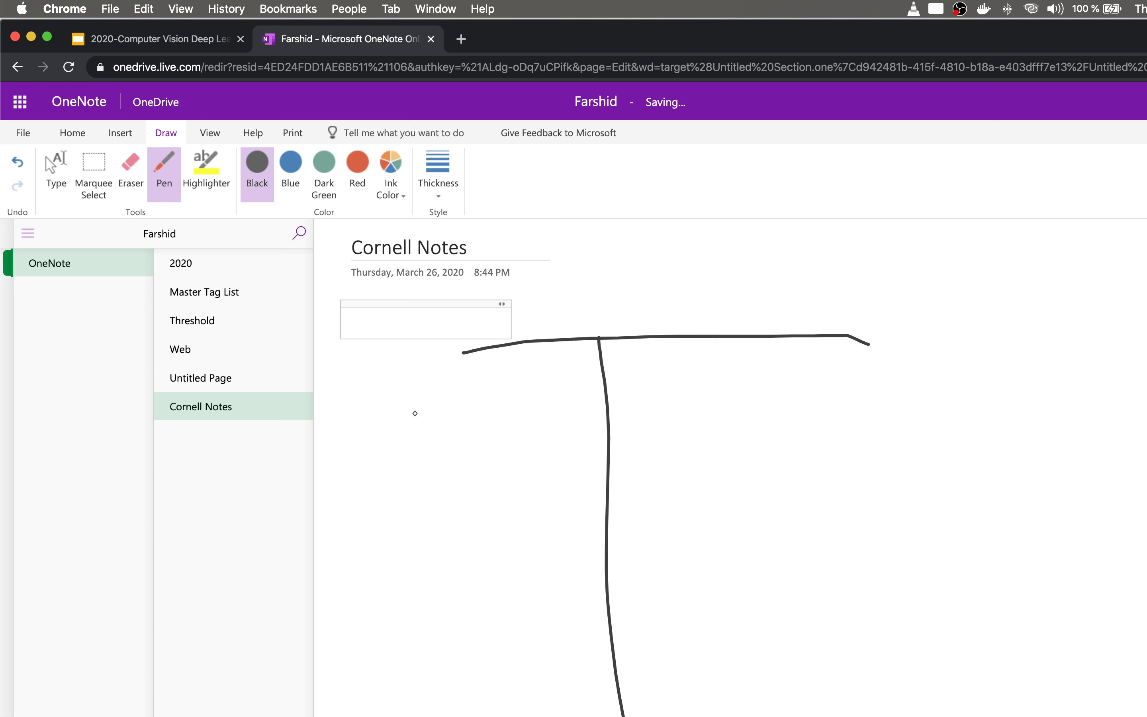
Step: Add the text "Info Thresholding" above the horizontal line of the Cornell layout
{"action": "left_click", "coordinate": [56, 170]}
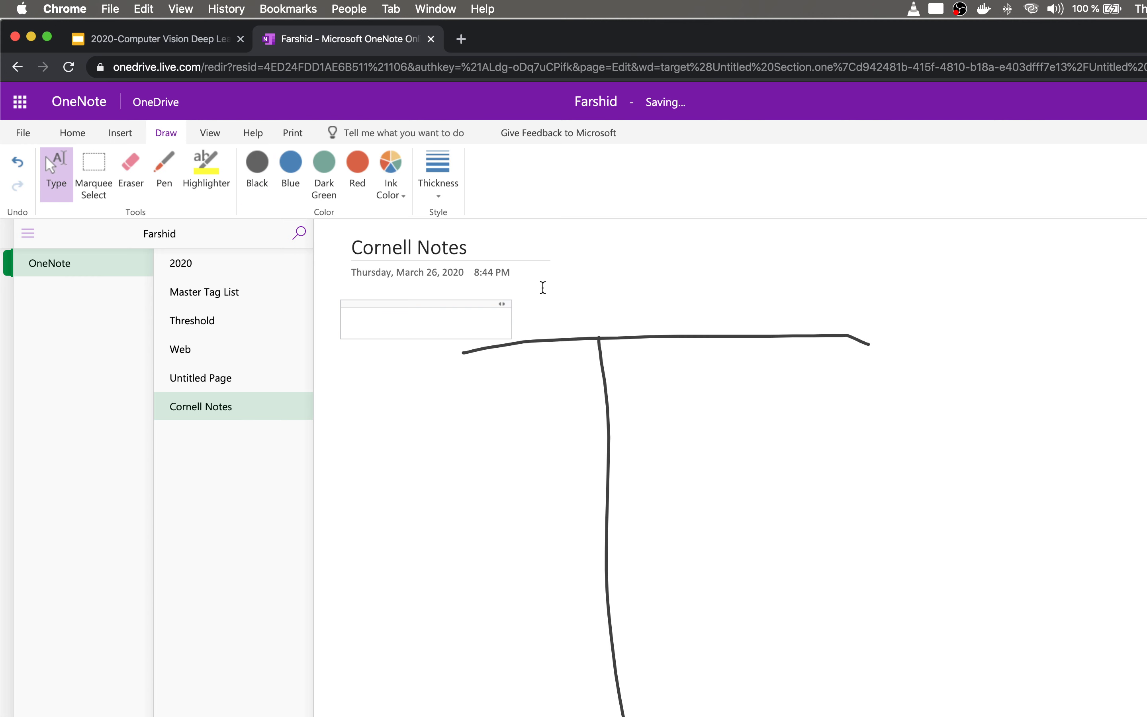
{"action": "left_click", "coordinate": [549, 307]}
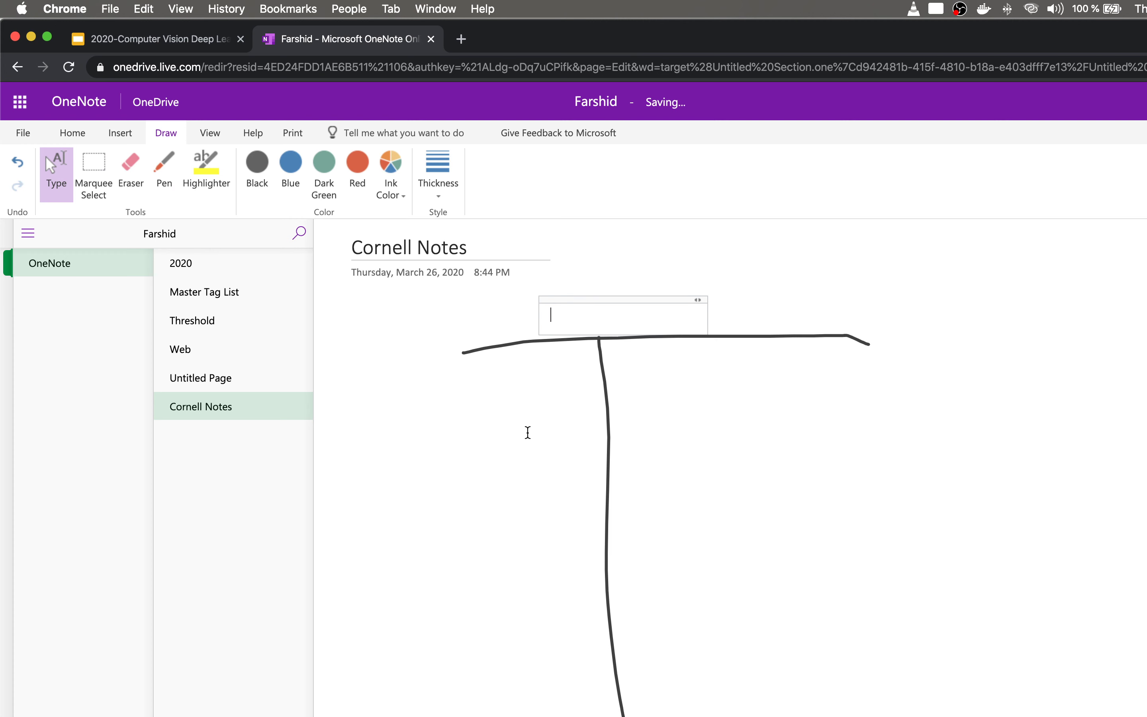
{"action": "type", "text": "Info Threshiolding"}
{"action": "key", "text": "BackSpace"}
{"action": "key", "text": "Left"}
{"action": "key", "text": "Left"}
{"action": "key", "text": "Left"}
{"action": "key", "text": "Left"}
{"action": "key", "text": "Left"}
{"action": "key", "text": "Left"}
{"action": "key", "text": "BackSpace"}
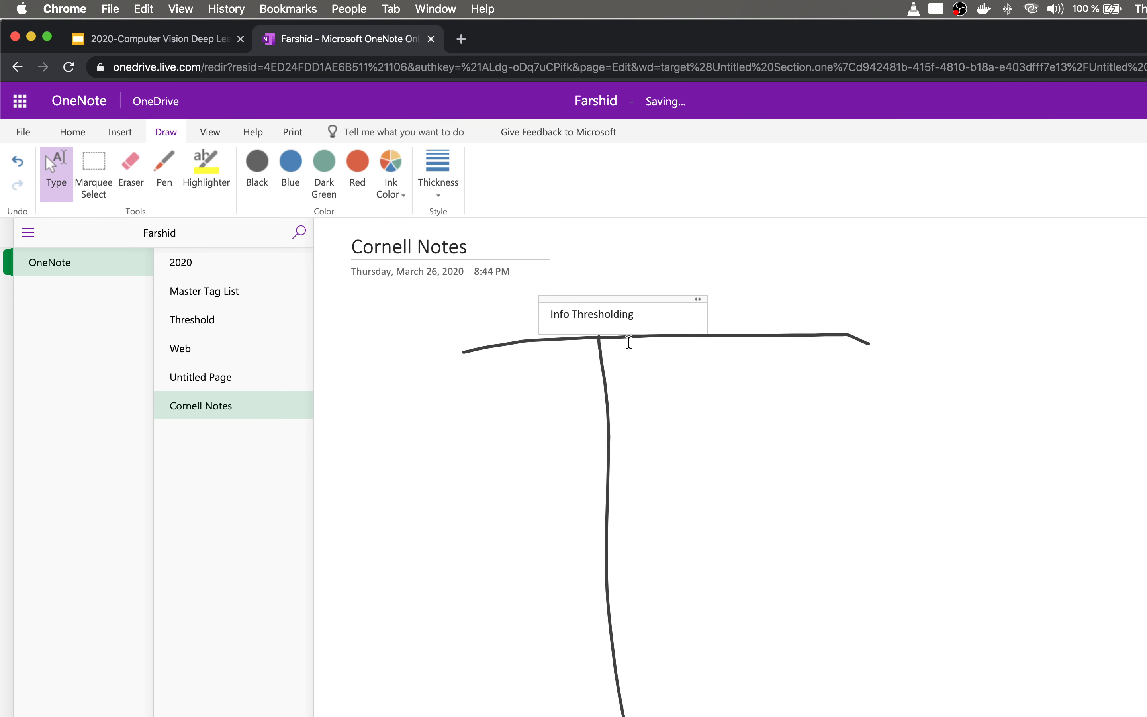
Step: Copy the binarization paragraph from the Threshold page and paste it to the right of the vertical line on the Cornell Notes page
{"action": "left_click", "coordinate": [676, 416]}
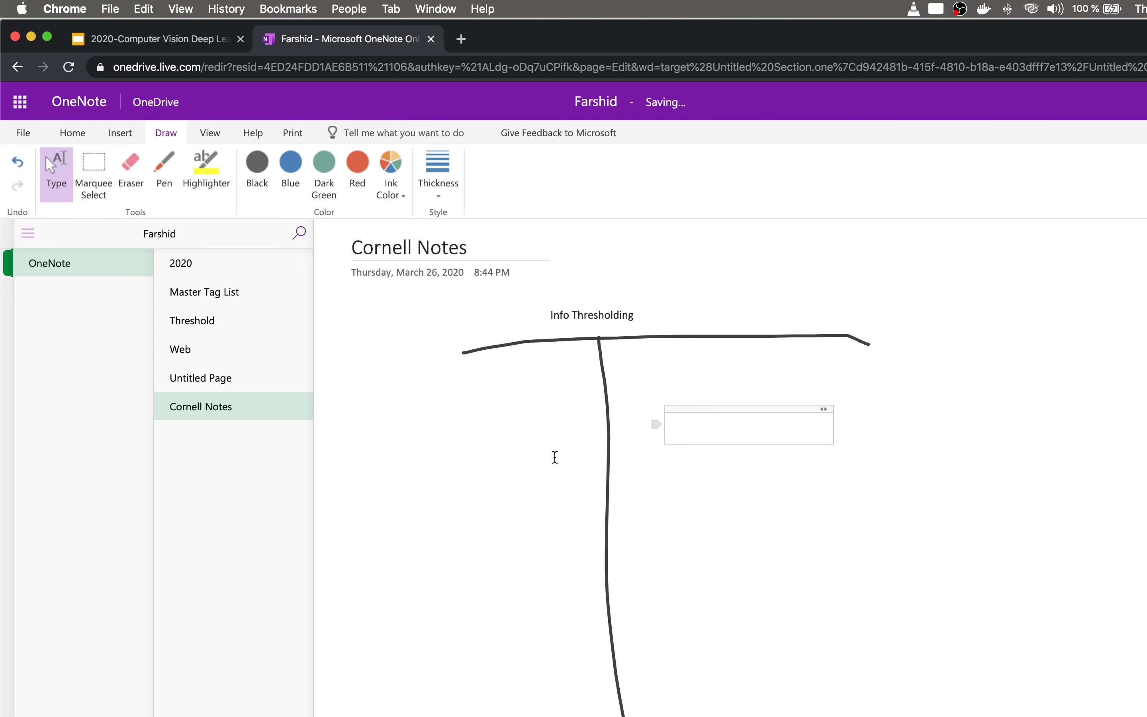
{"action": "left_click", "coordinate": [208, 325]}
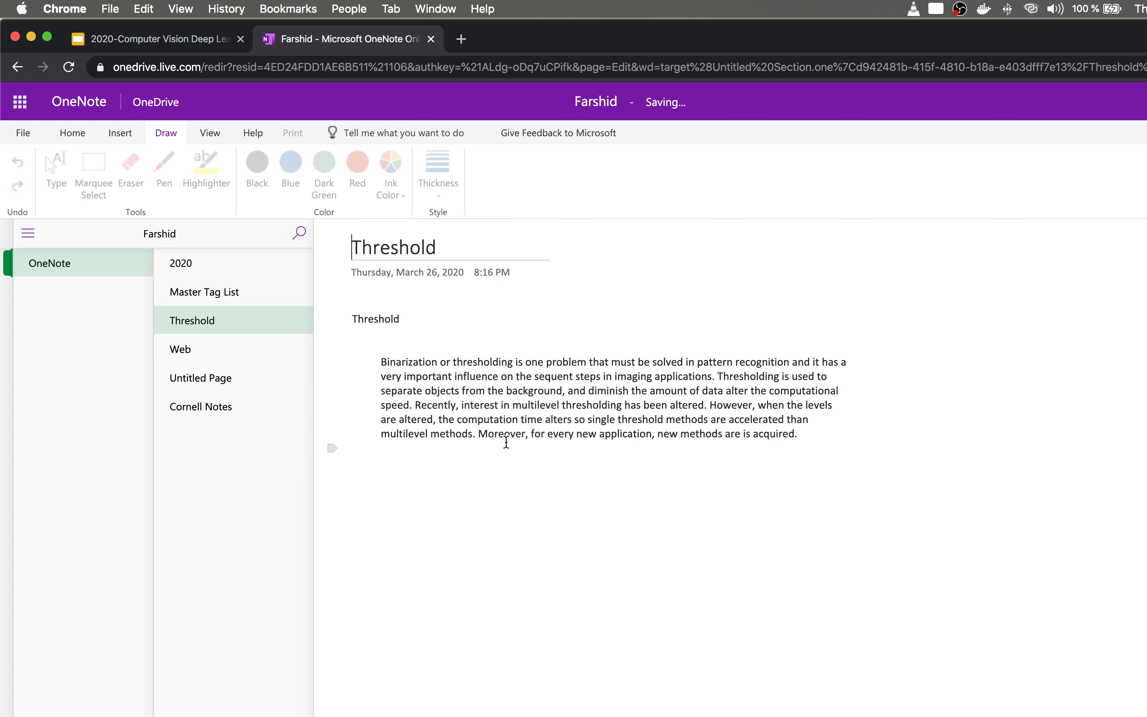
{"action": "triple_click", "coordinate": [451, 370]}
{"action": "key", "text": "super+c"}
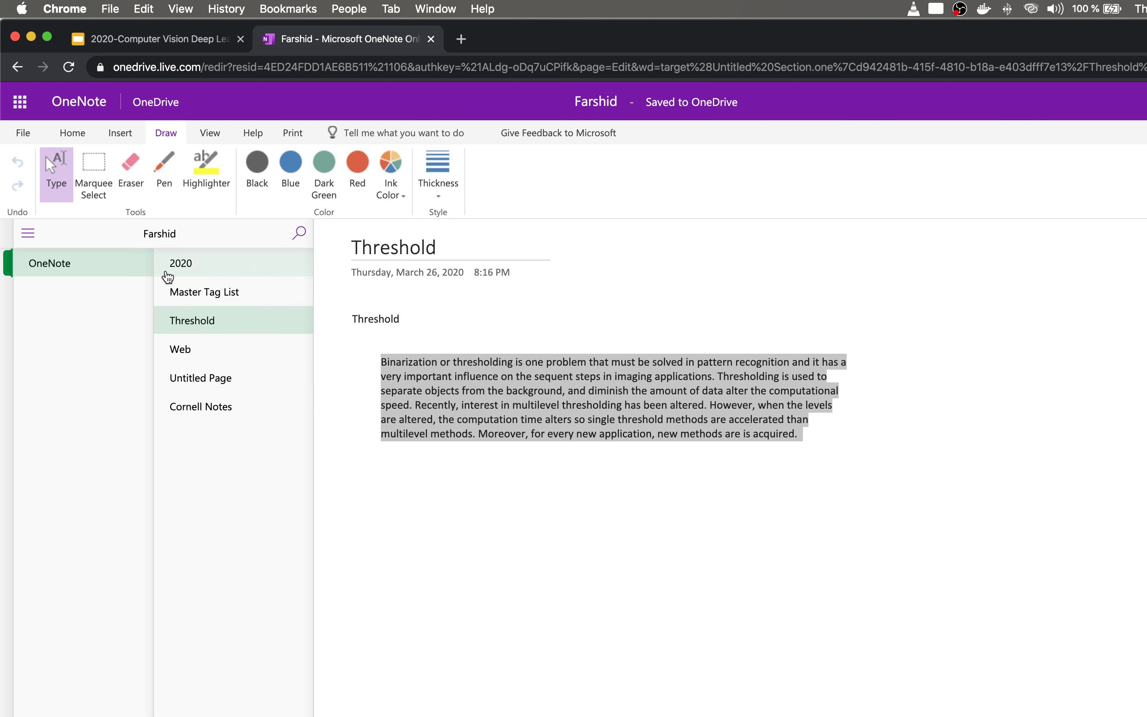
{"action": "left_click", "coordinate": [205, 410]}
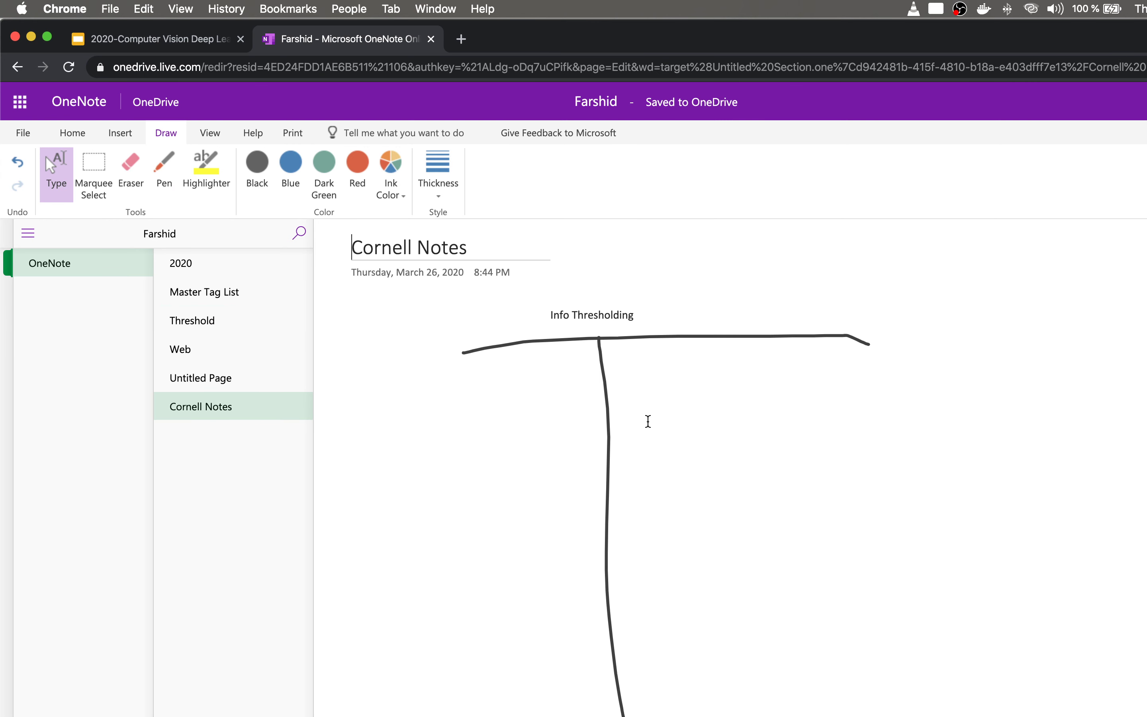
{"action": "left_click", "coordinate": [648, 424]}
{"action": "key", "text": "super+v"}
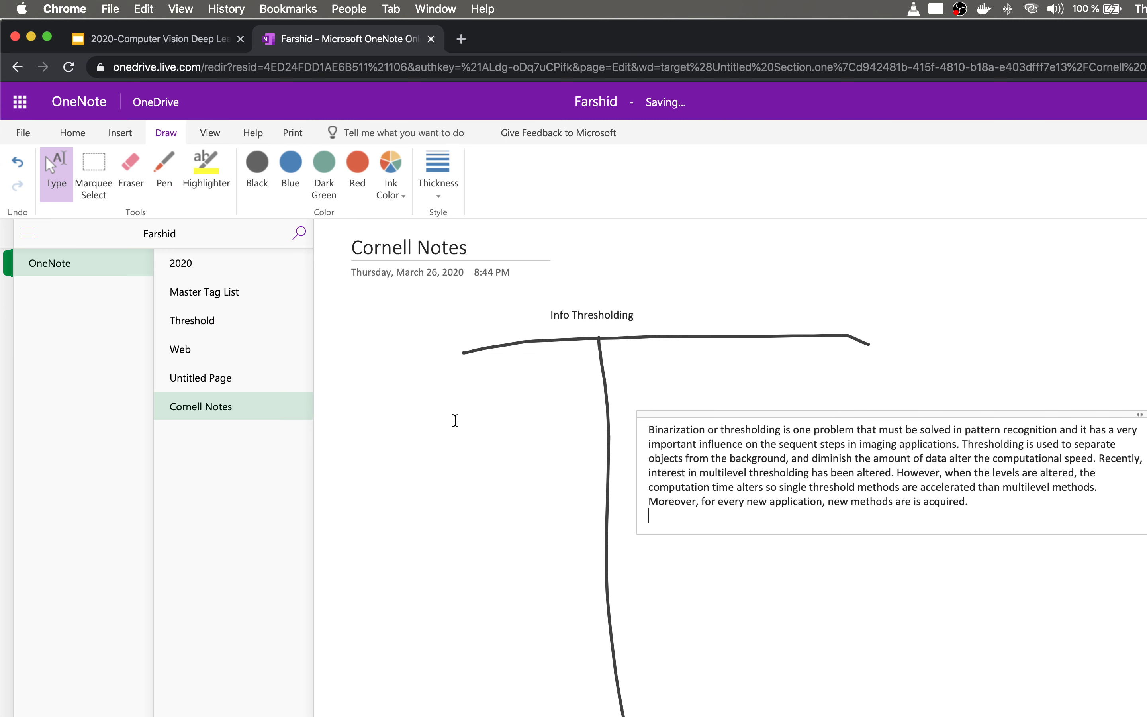
Step: Add the key terms "Binary image" and "Single threshold" on separate lines to the left of the vertical line
{"action": "left_click", "coordinate": [443, 418]}
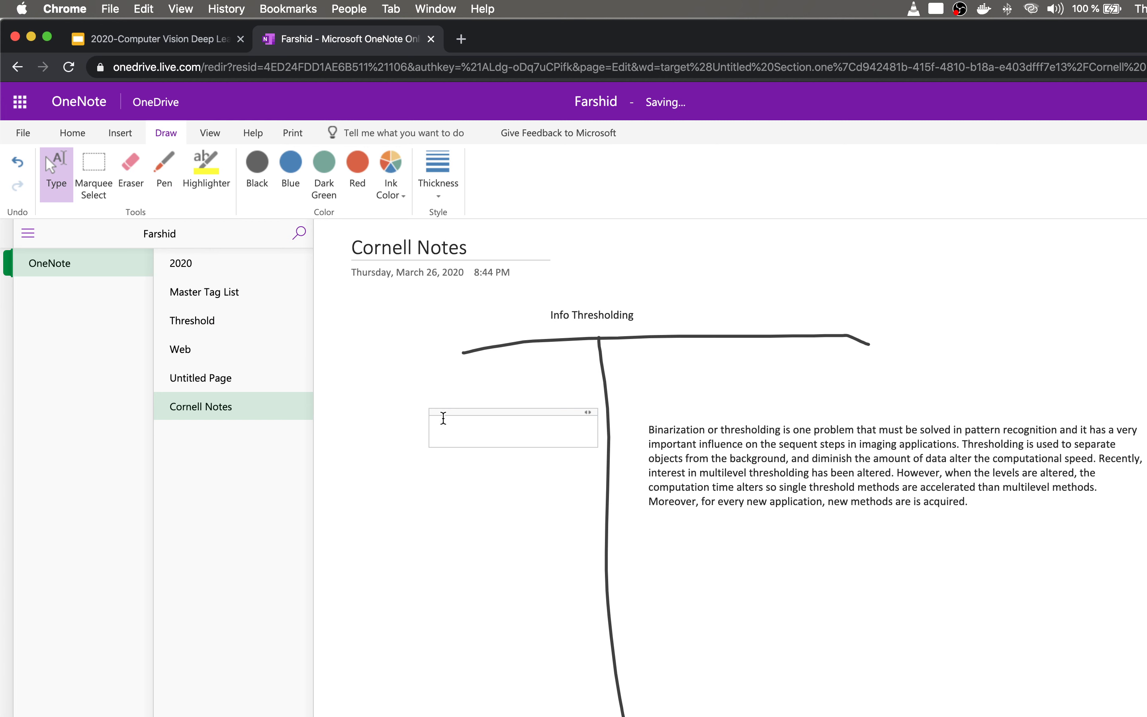
{"action": "type", "text": "Binary image"}
{"action": "key", "text": "Return"}
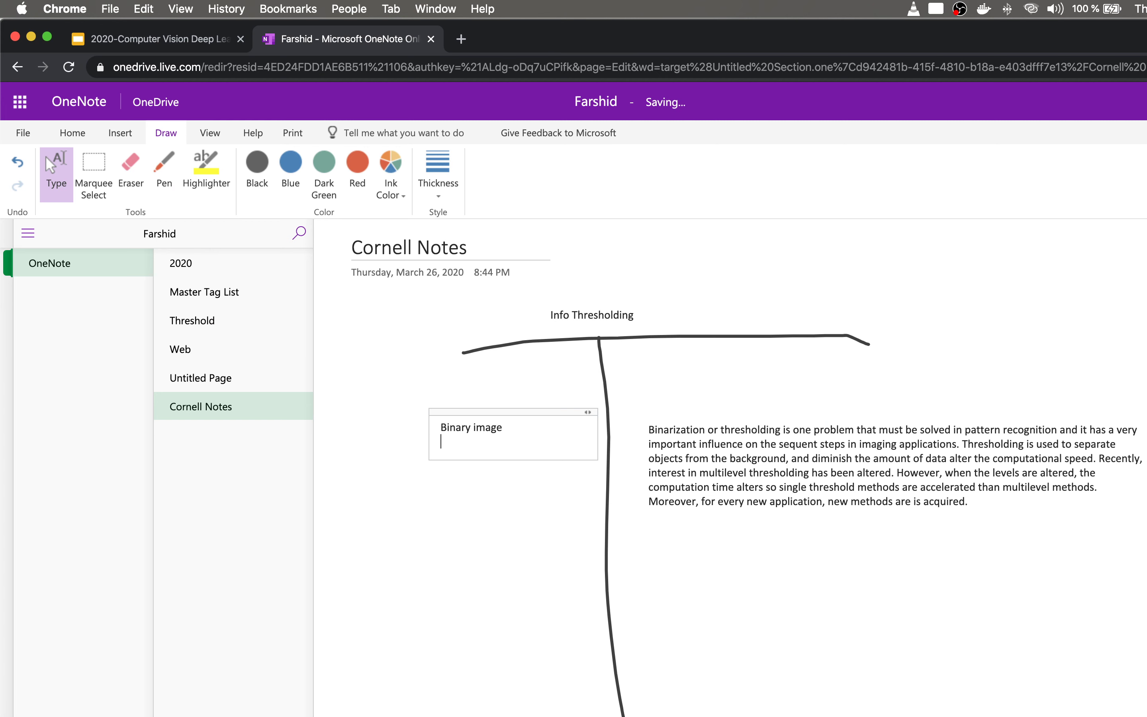
{"action": "type", "text": "Single threshold"}
{"action": "left_click", "coordinate": [812, 663]}
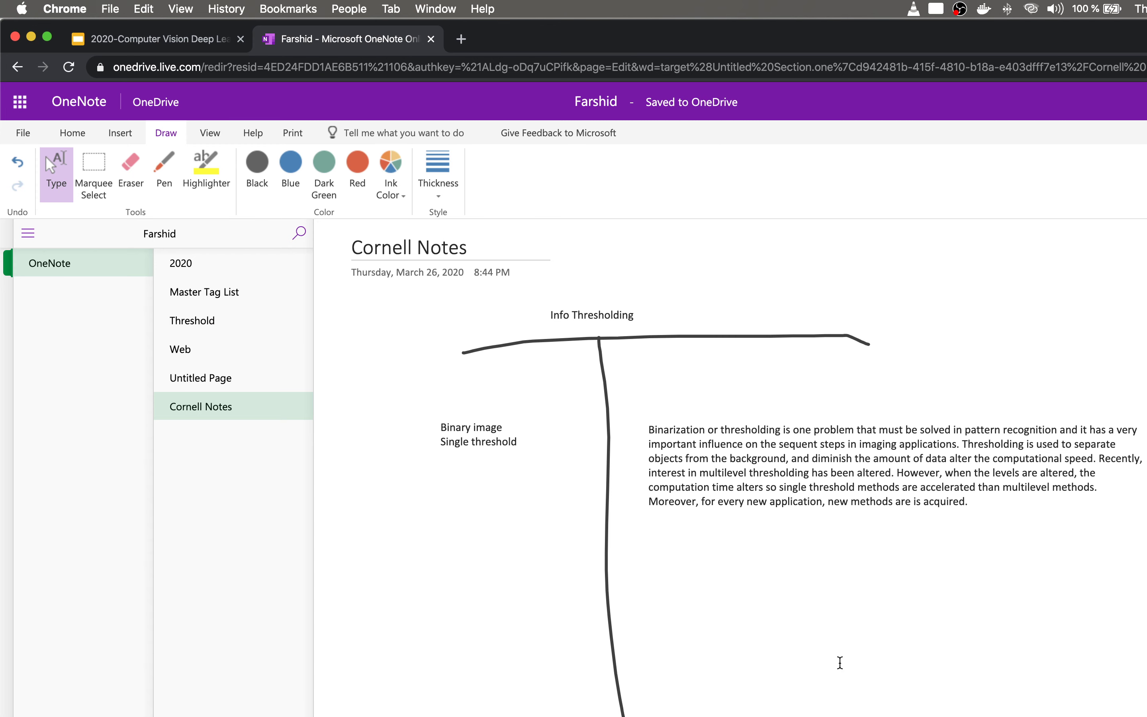
{"action": "type", "text": "sum"}
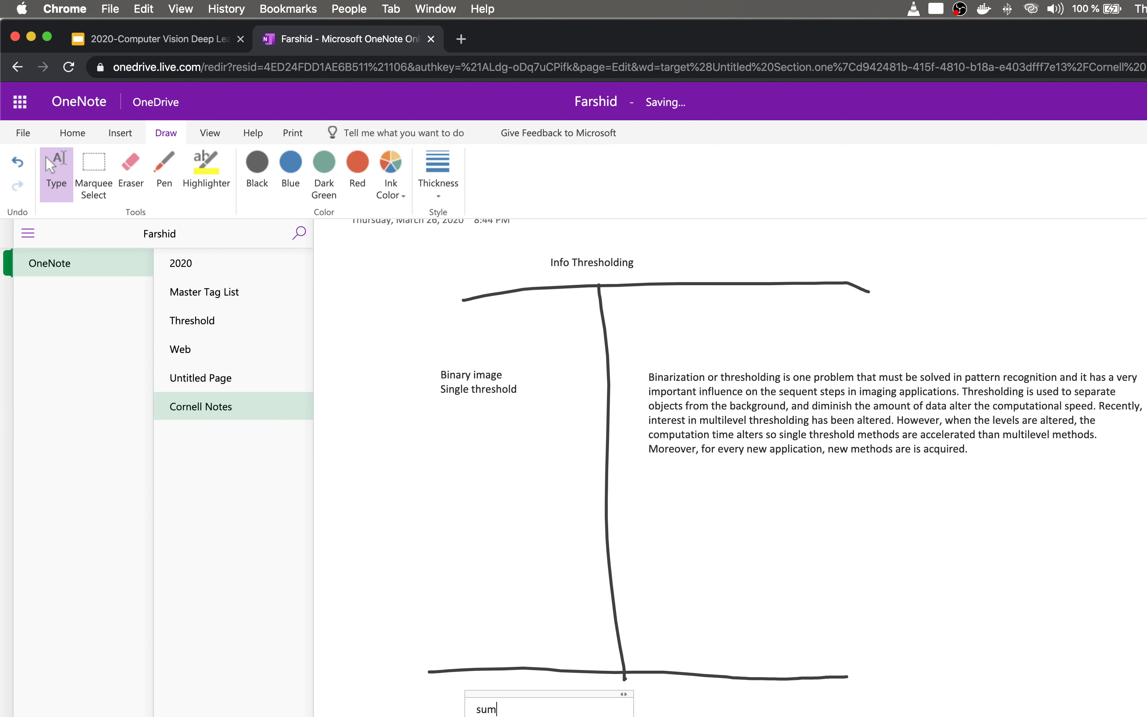
{"action": "key", "text": "BackSpace"}
{"action": "key", "text": "BackSpace"}
{"action": "key", "text": "BackSpace"}
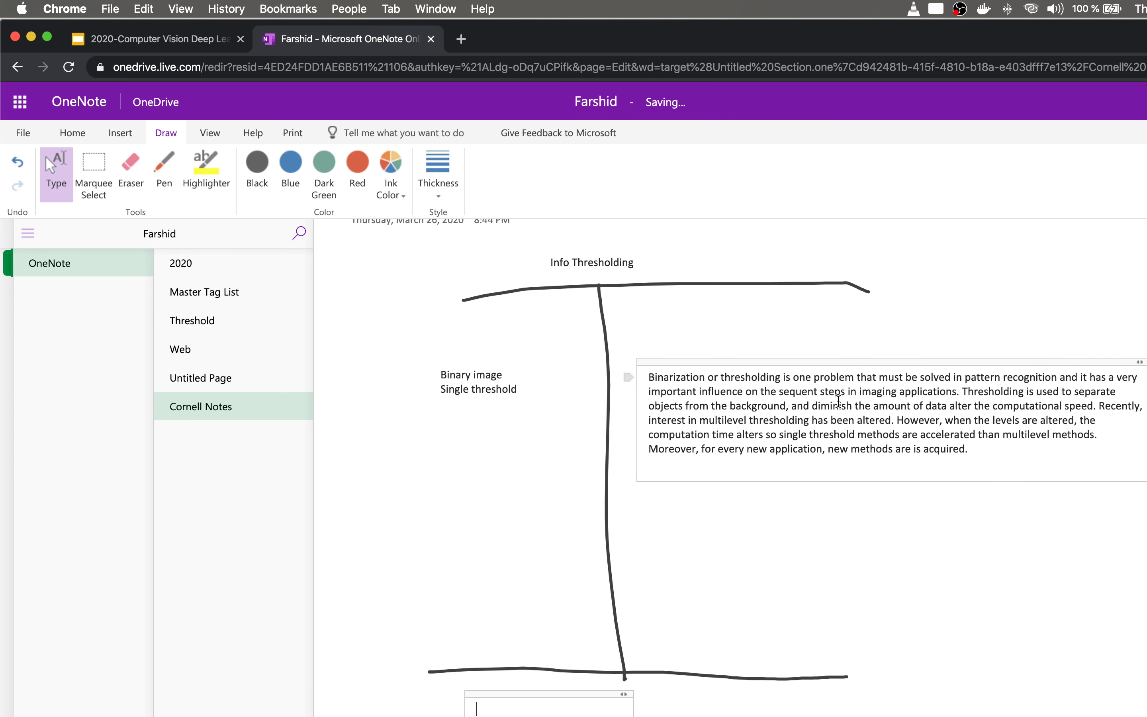
{"action": "left_click_drag", "start_coordinate": [960, 391], "coordinate": [786, 458]}
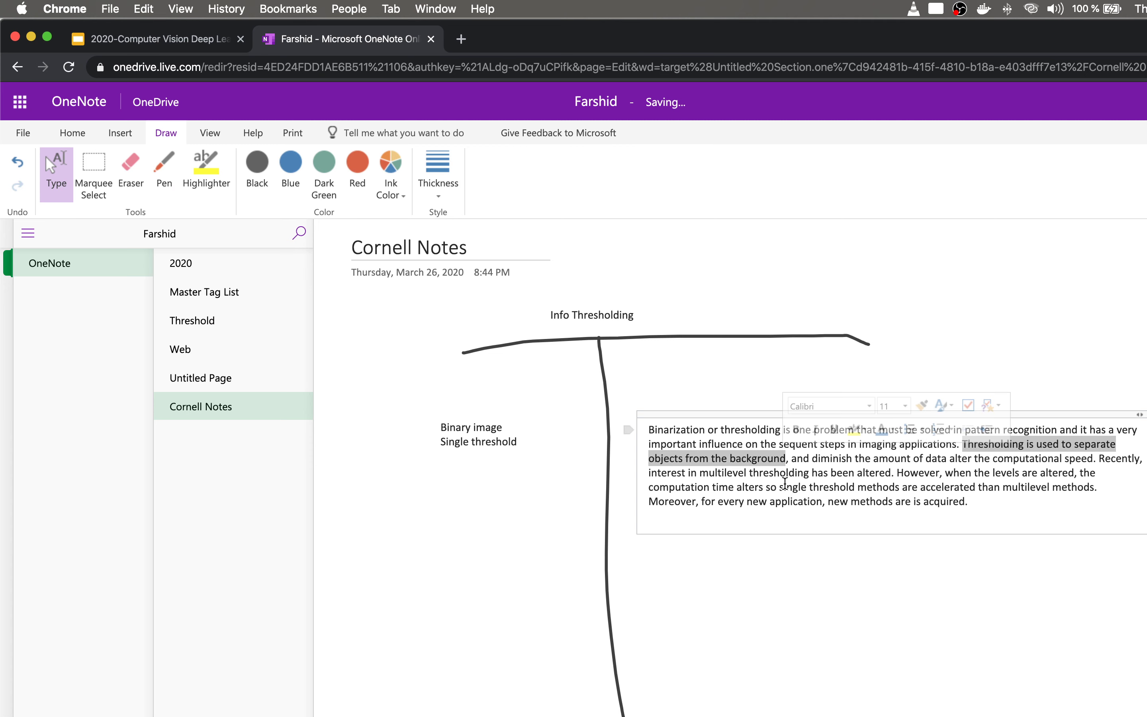
{"action": "left_click", "coordinate": [777, 588]}
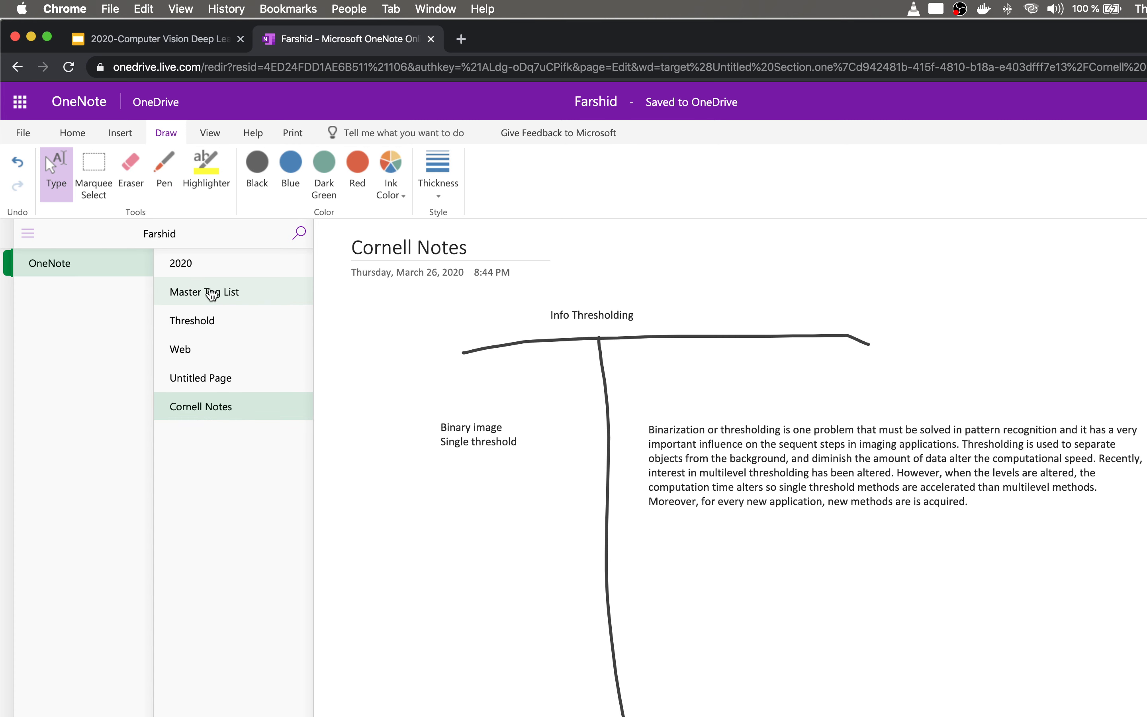
Step: Add a third row to the Page table on the Master Tag List page and paste a link to the Cornell Notes page in it
{"action": "left_click", "coordinate": [213, 294]}
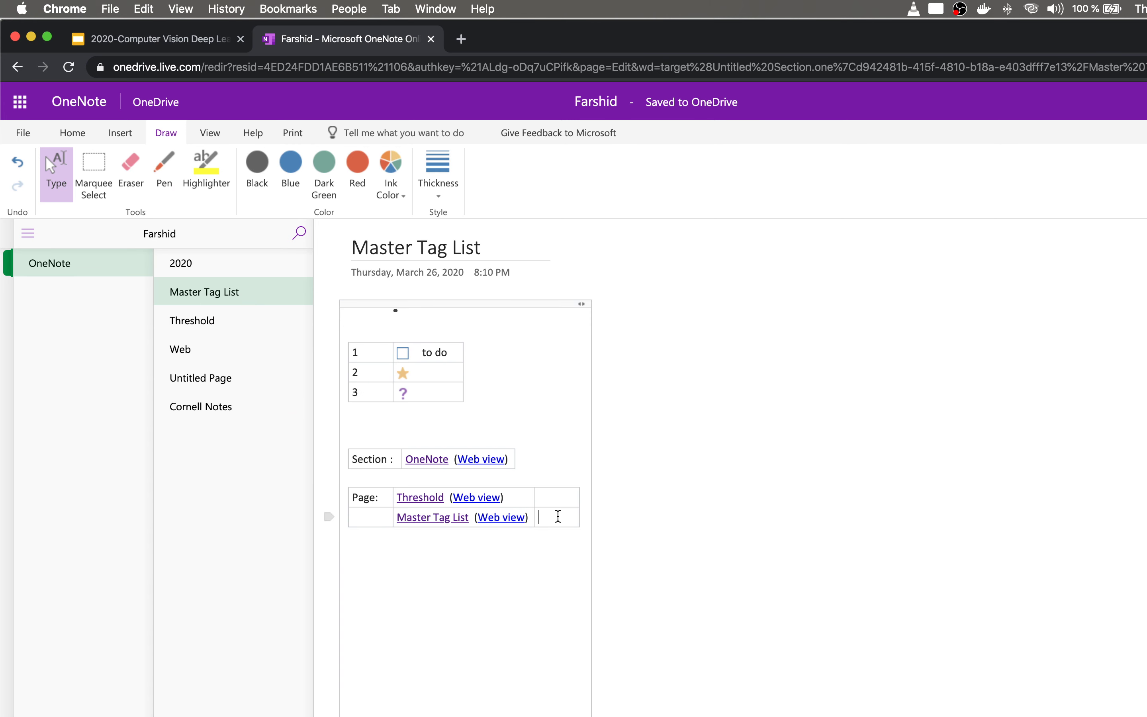
{"action": "left_click", "coordinate": [558, 518]}
{"action": "key", "text": "Tab"}
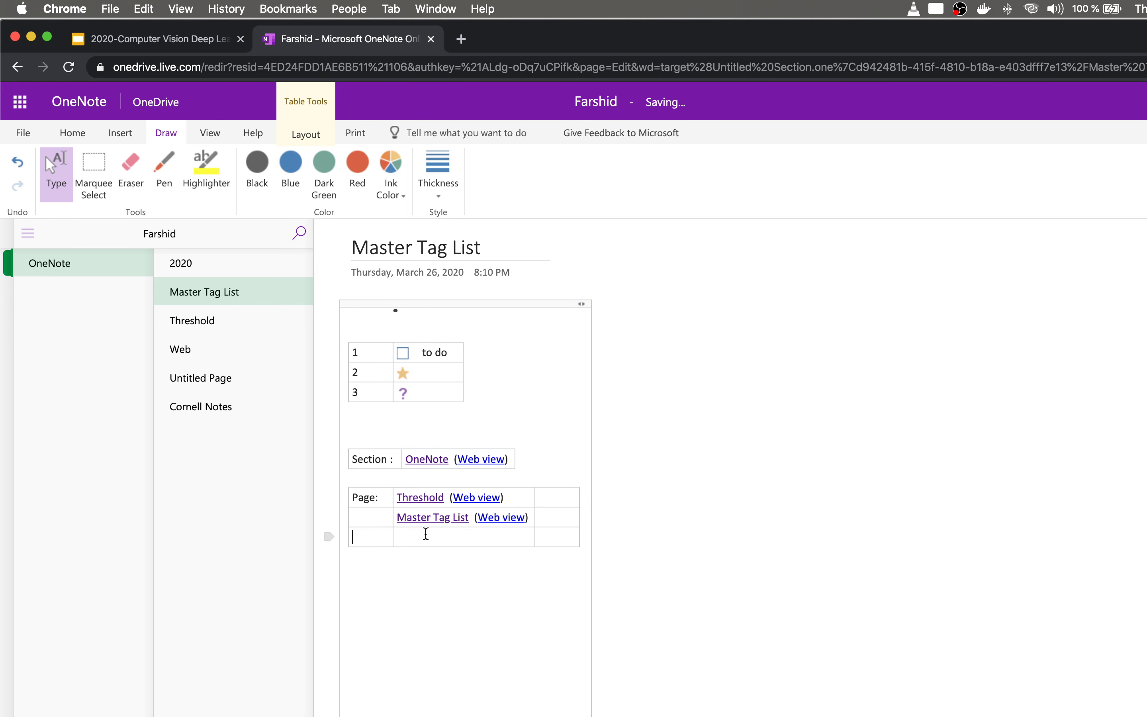
{"action": "right_click", "coordinate": [202, 408]}
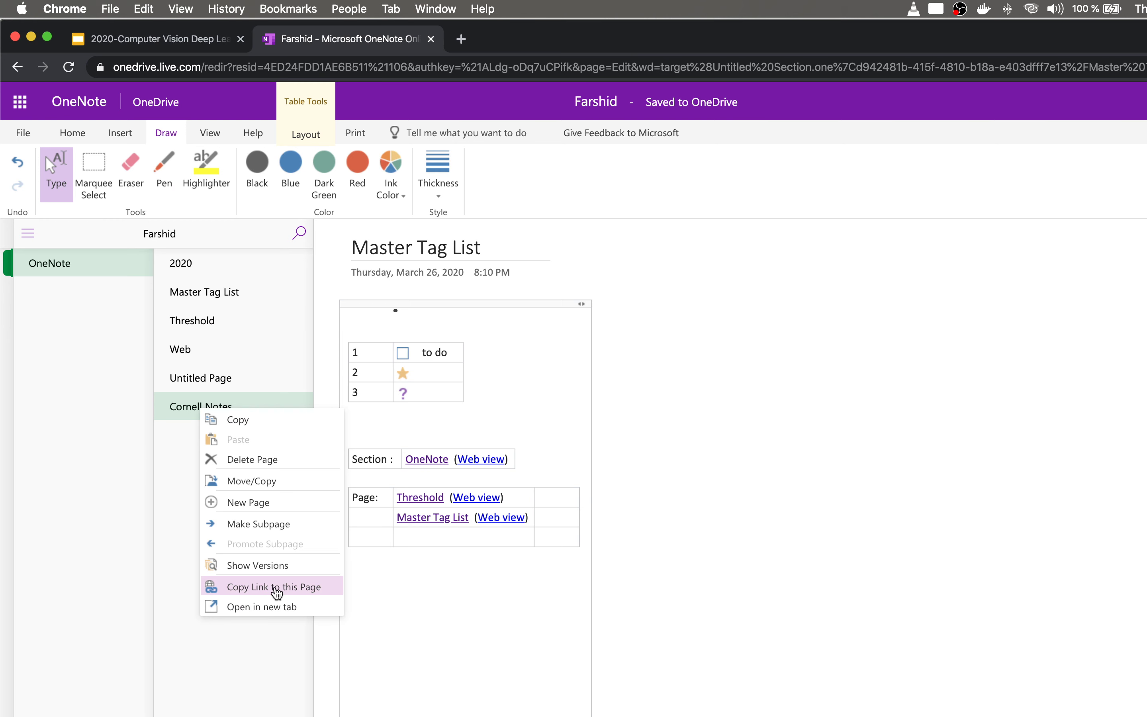
{"action": "left_click", "coordinate": [278, 588]}
{"action": "left_click", "coordinate": [442, 535]}
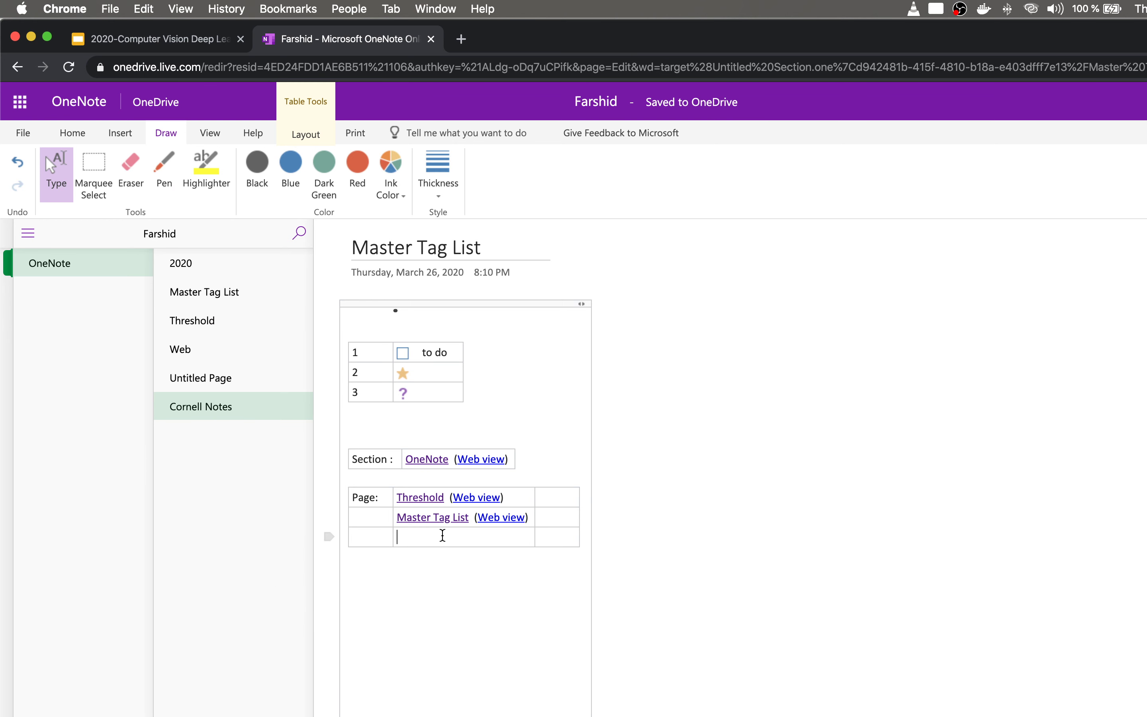
{"action": "type", "text": "Cornell Notes (Web view)"}
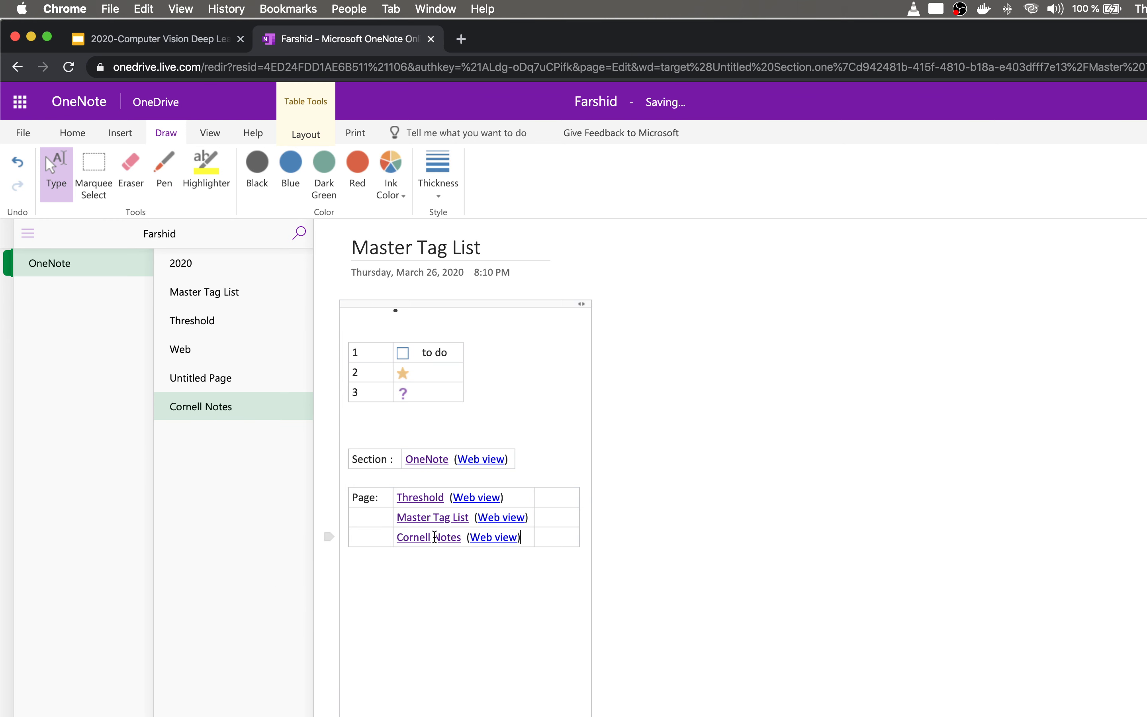
Step: Test the Cornell Notes link in the Page table and close the browser tab it opens
{"action": "left_click", "coordinate": [432, 538]}
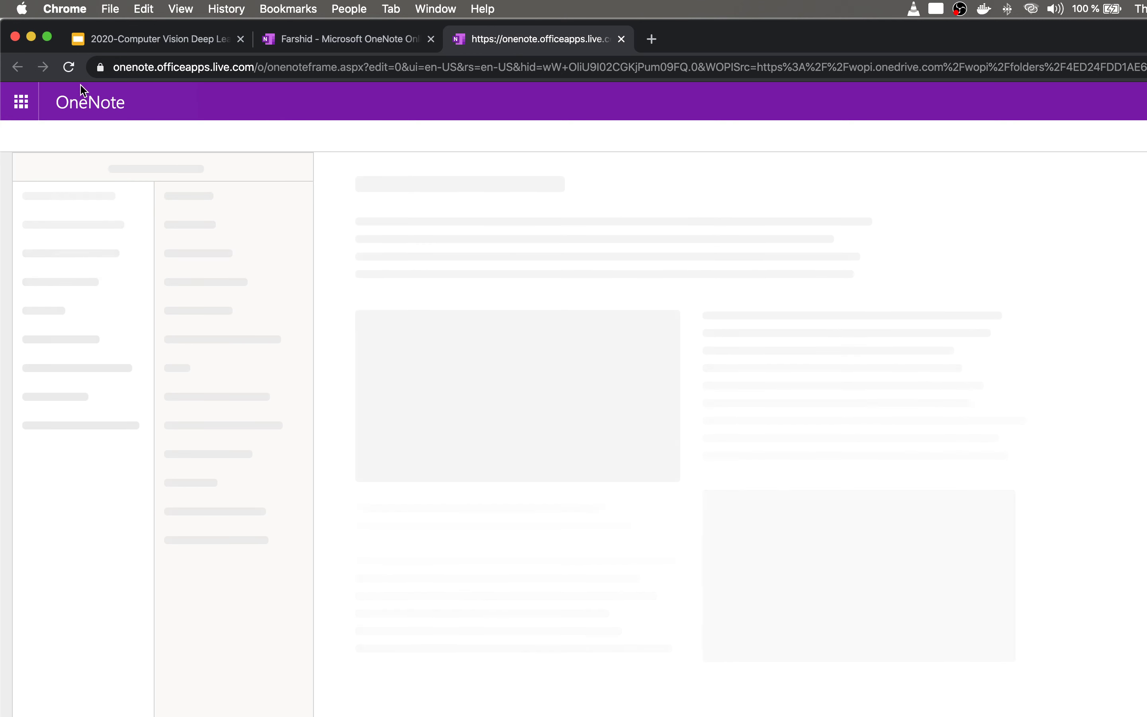
{"action": "left_click", "coordinate": [69, 74]}
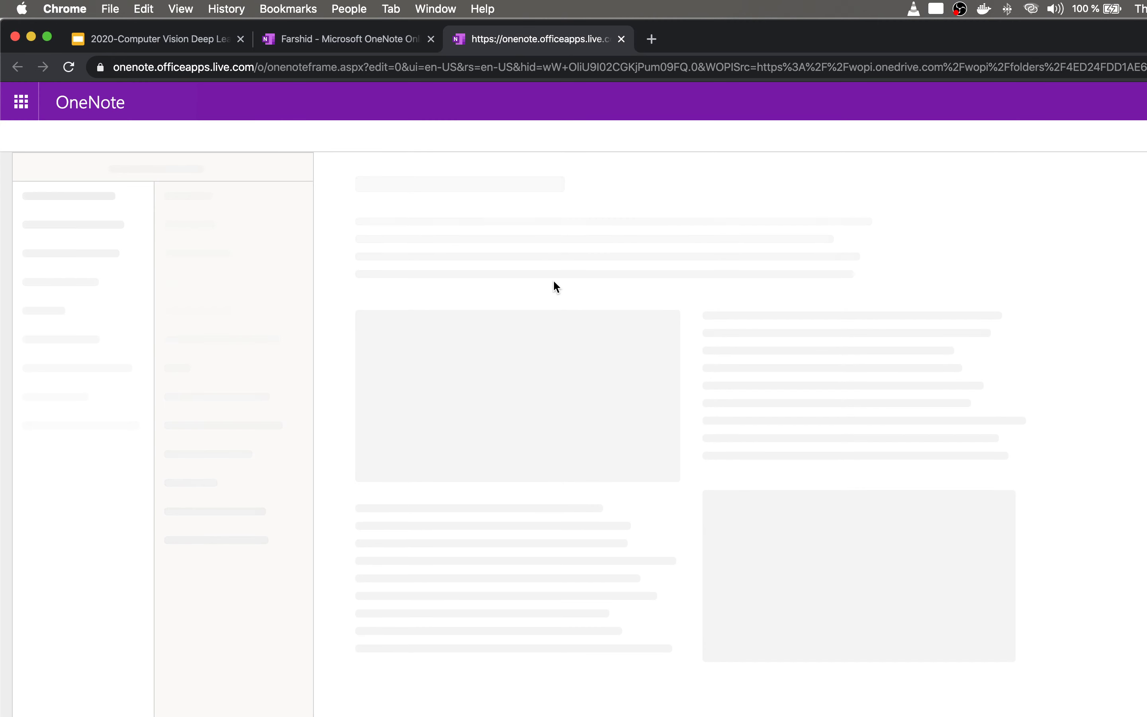
{"action": "left_click", "coordinate": [621, 40]}
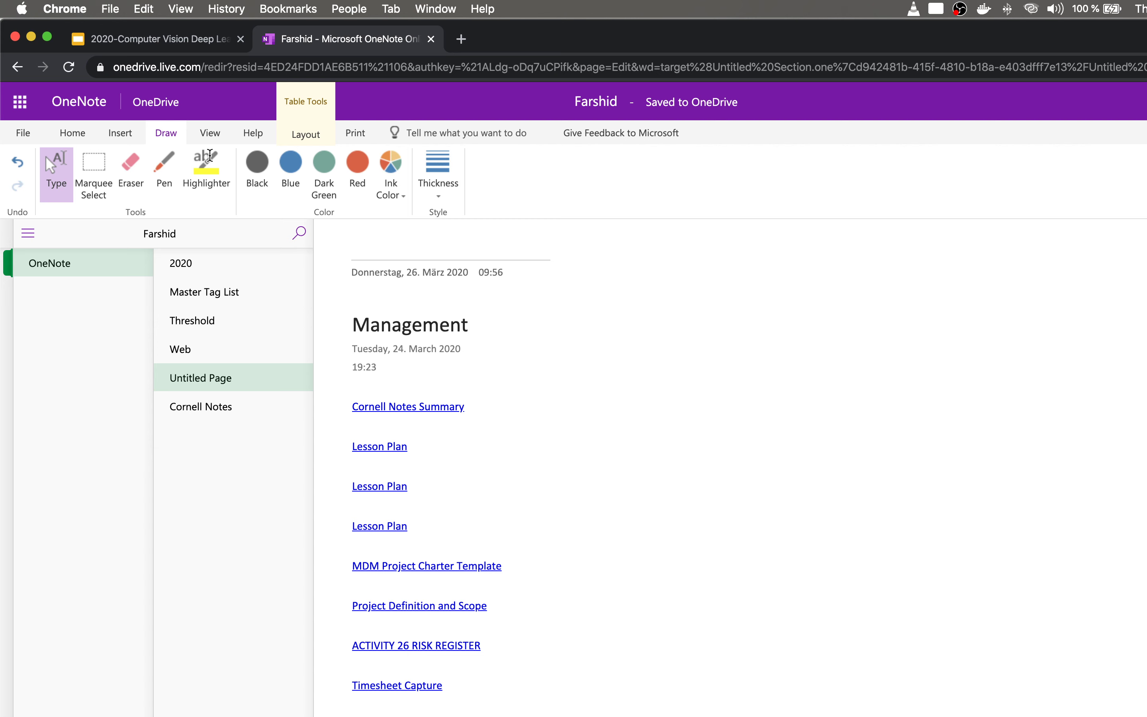
Step: Review the Untitled Page from the Management link list down through the matrices, calendar, Cornell Notes templates and lesson plans
{"action": "left_click", "coordinate": [212, 161]}
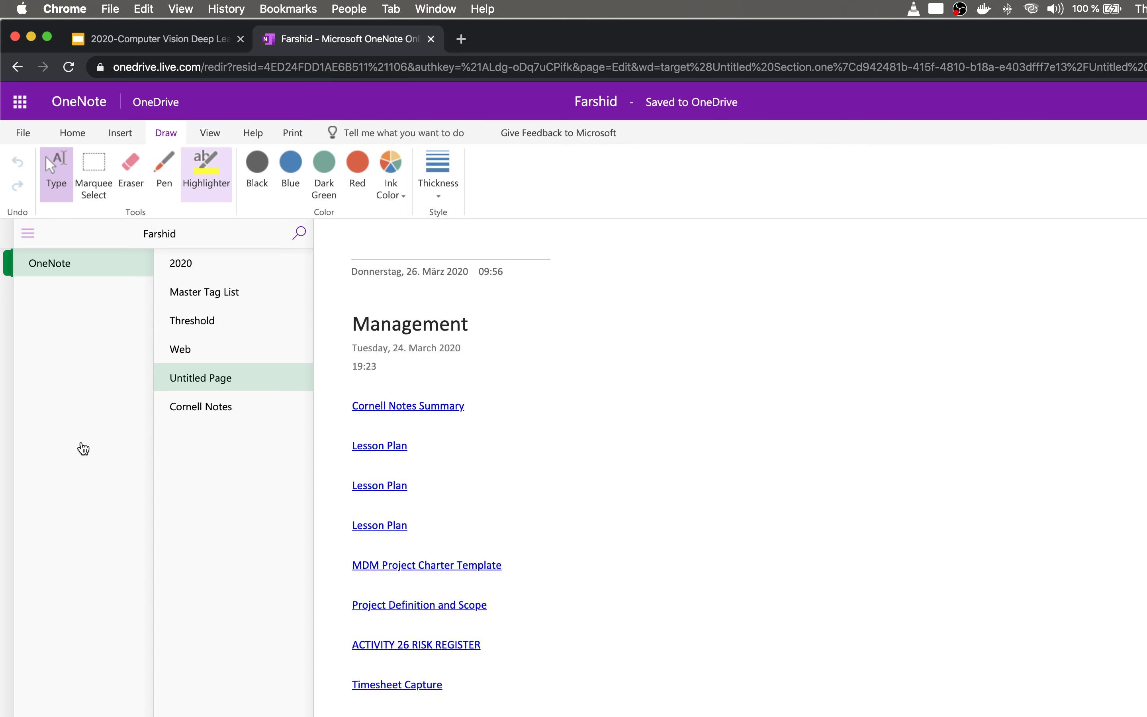
{"action": "left_click", "coordinate": [81, 469]}
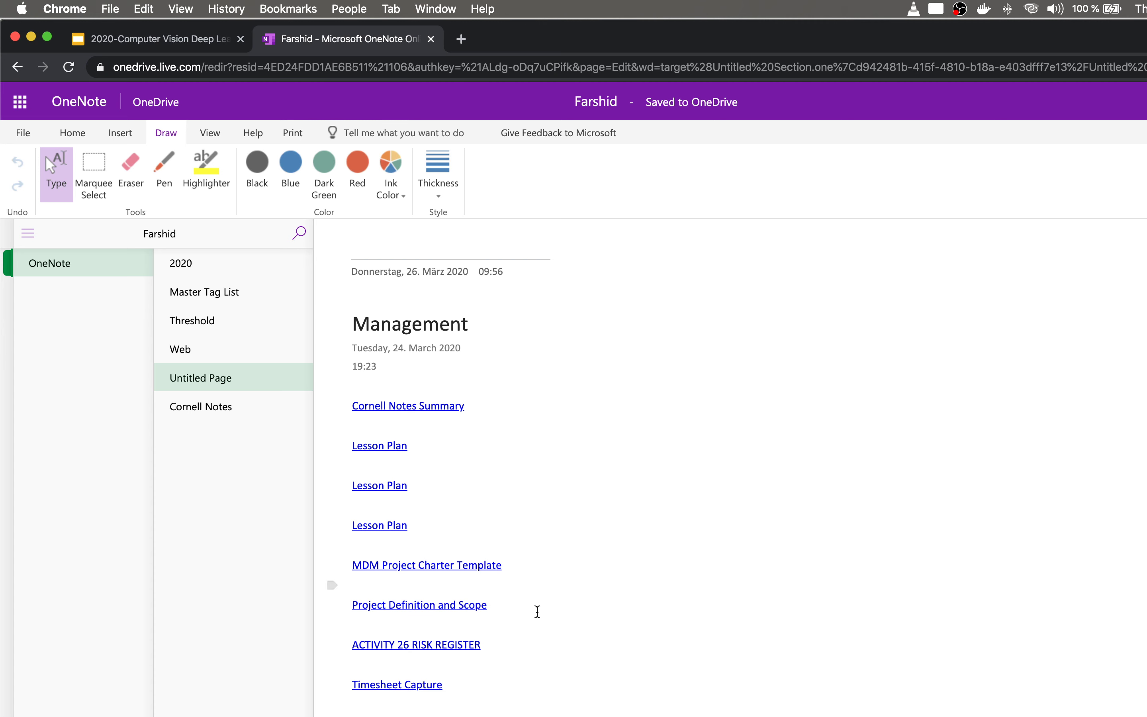
{"action": "scroll", "coordinate": [537, 610], "scroll_direction": "down", "scroll_amount": 5}
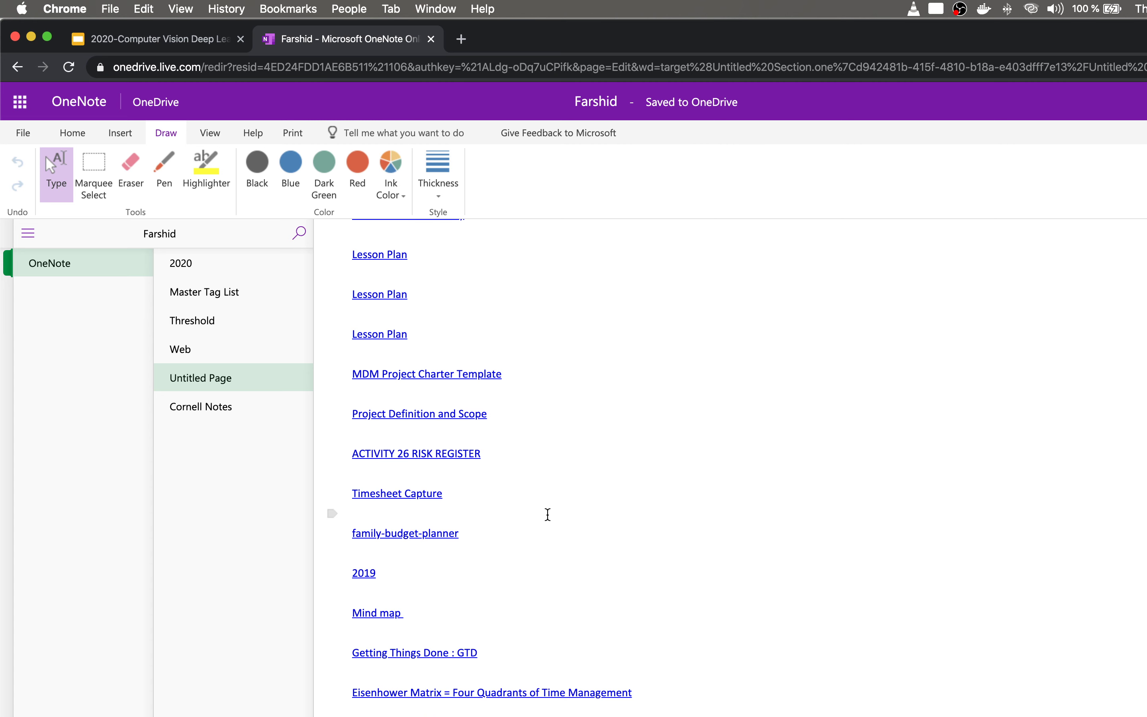
{"action": "scroll", "coordinate": [548, 515], "scroll_direction": "down", "scroll_amount": 7}
{"action": "scroll", "coordinate": [548, 514], "scroll_direction": "down", "scroll_amount": 5}
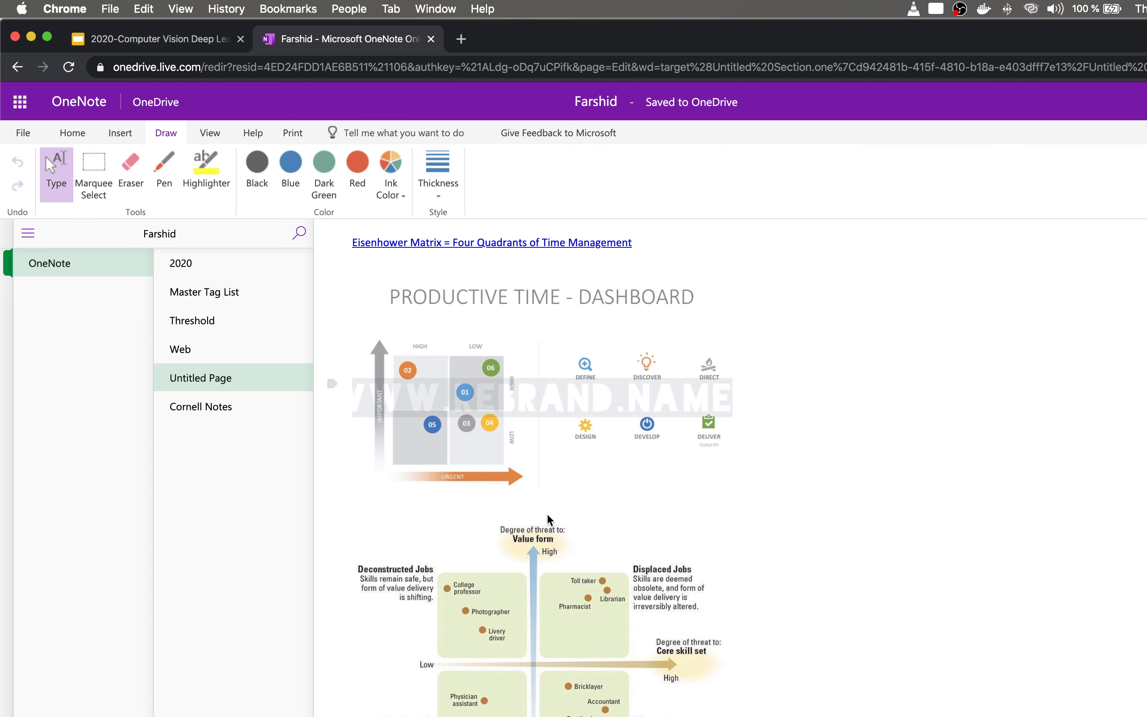
{"action": "scroll", "coordinate": [548, 515], "scroll_direction": "down", "scroll_amount": 4}
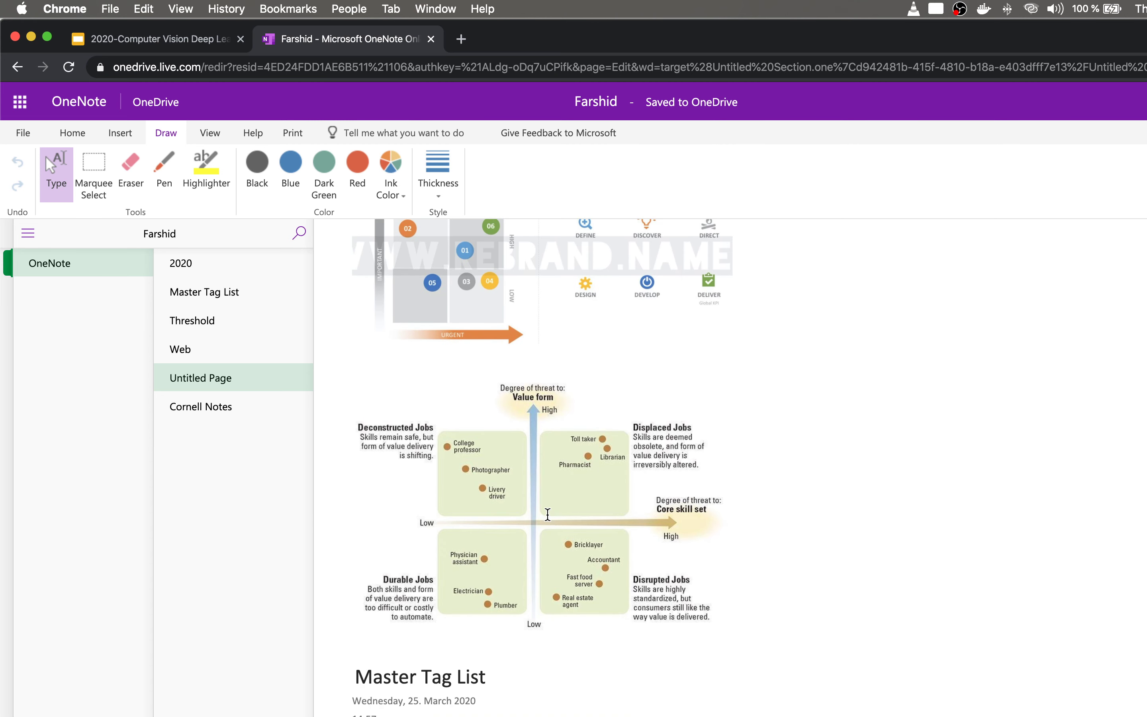
{"action": "scroll", "coordinate": [549, 517], "scroll_direction": "down", "scroll_amount": 4}
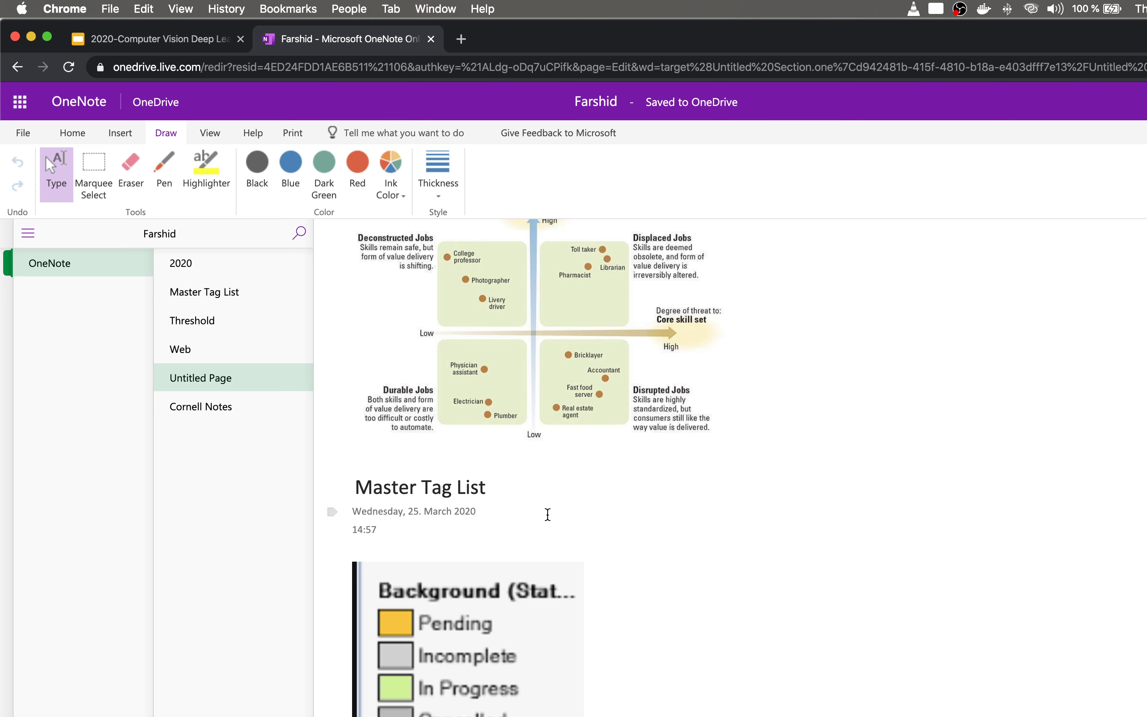
{"action": "scroll", "coordinate": [548, 515], "scroll_direction": "down", "scroll_amount": 7}
{"action": "scroll", "coordinate": [549, 515], "scroll_direction": "down", "scroll_amount": 20}
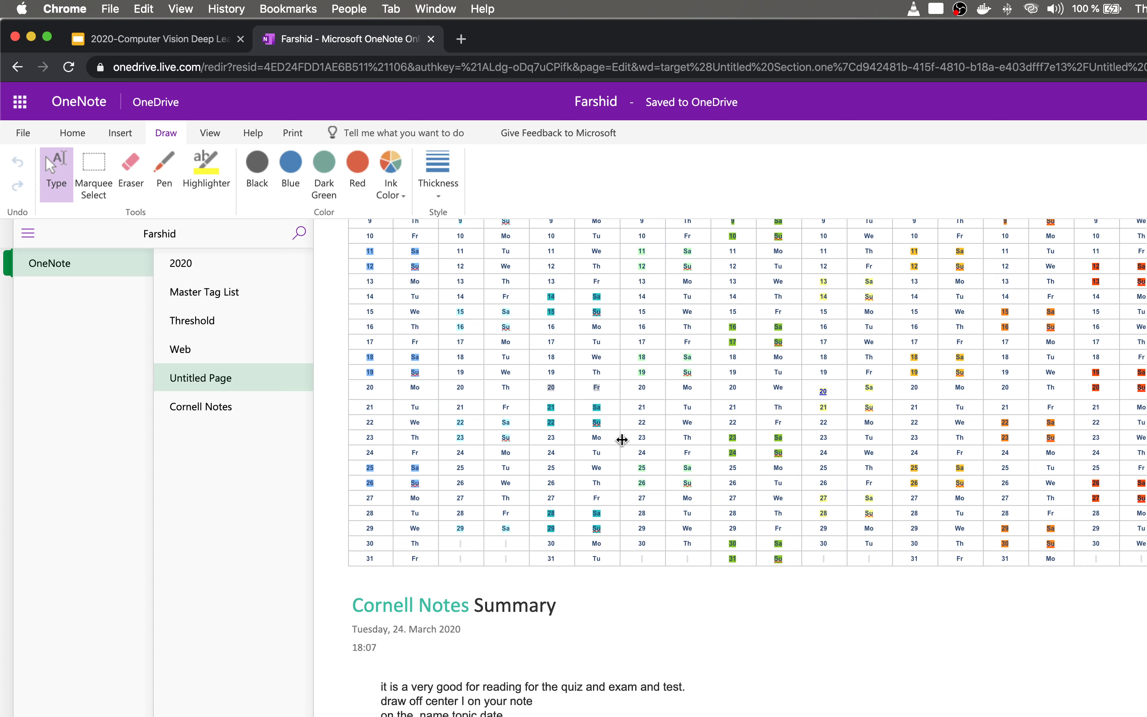
{"action": "scroll", "coordinate": [656, 556], "scroll_direction": "down", "scroll_amount": 15}
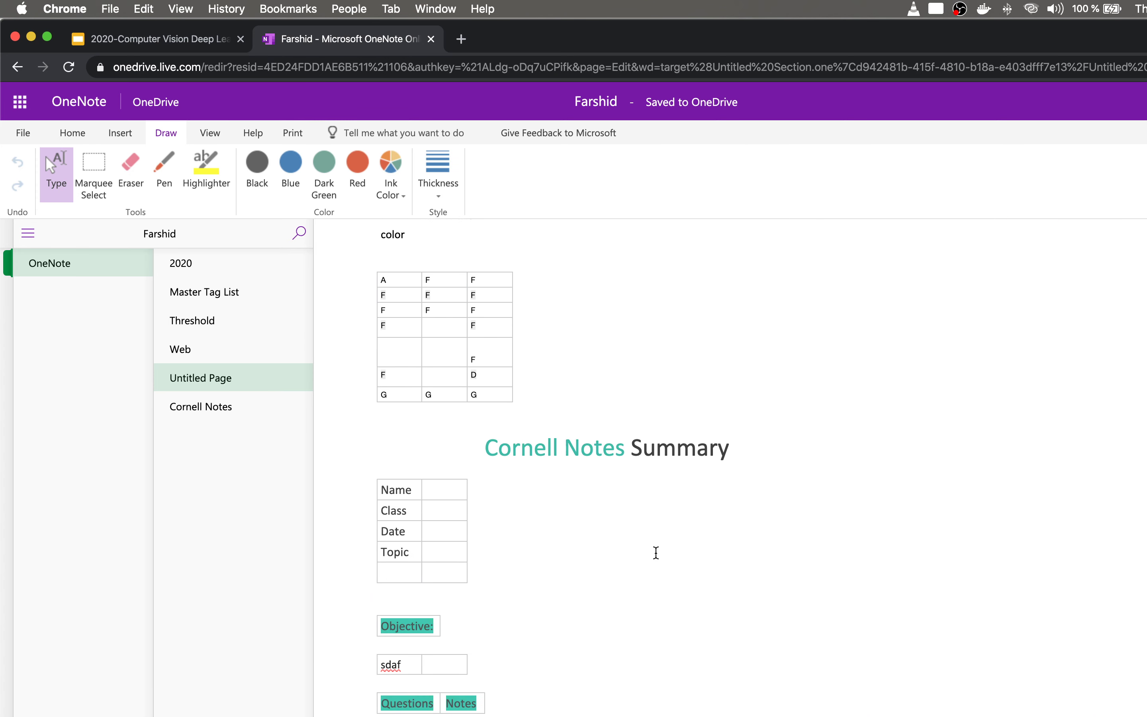
{"action": "scroll", "coordinate": [655, 553], "scroll_direction": "down", "scroll_amount": 10}
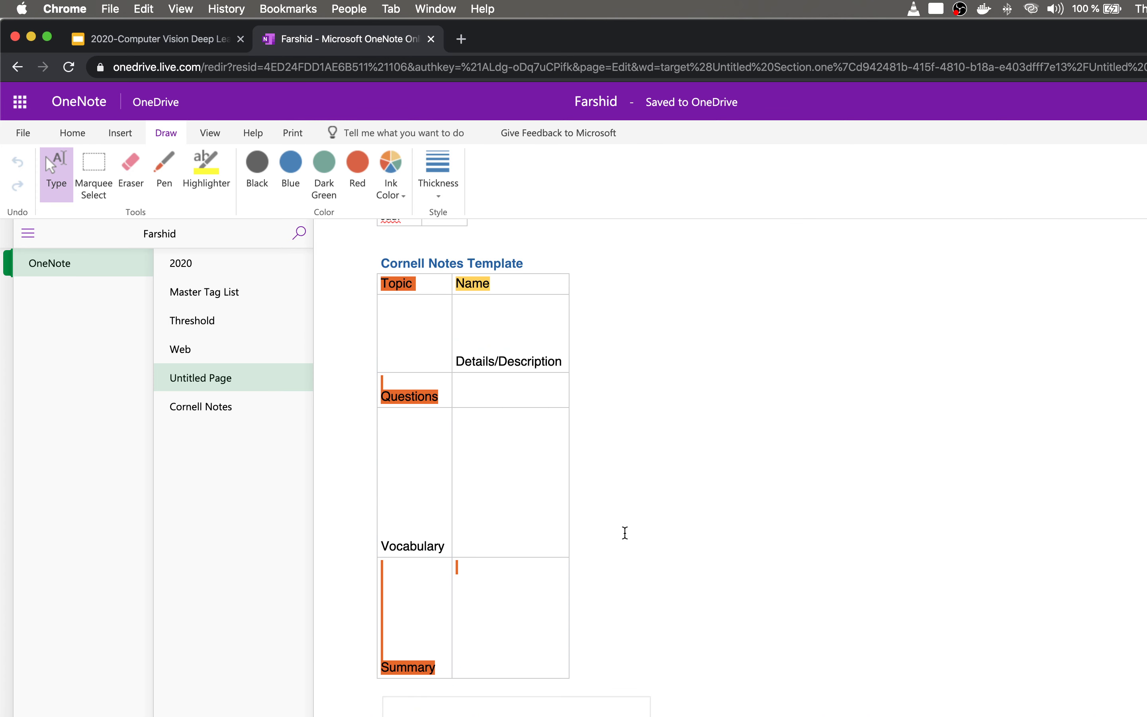
{"action": "scroll", "coordinate": [625, 533], "scroll_direction": "down", "scroll_amount": 12}
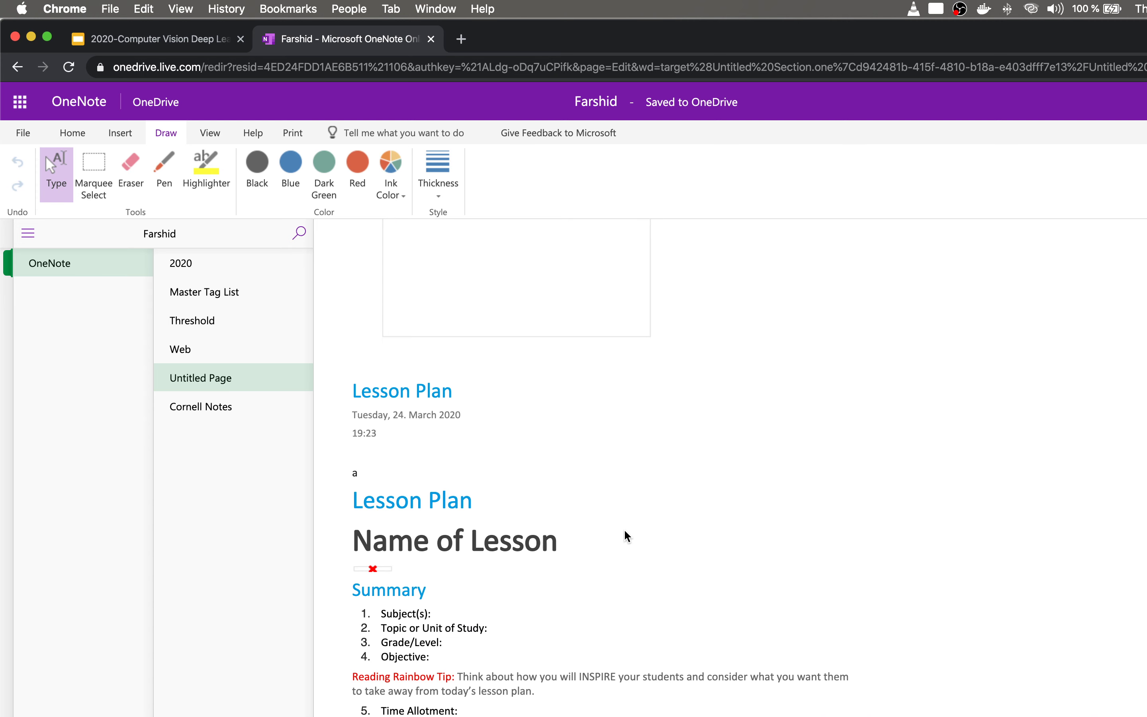
{"action": "scroll", "coordinate": [627, 536], "scroll_direction": "down", "scroll_amount": 20}
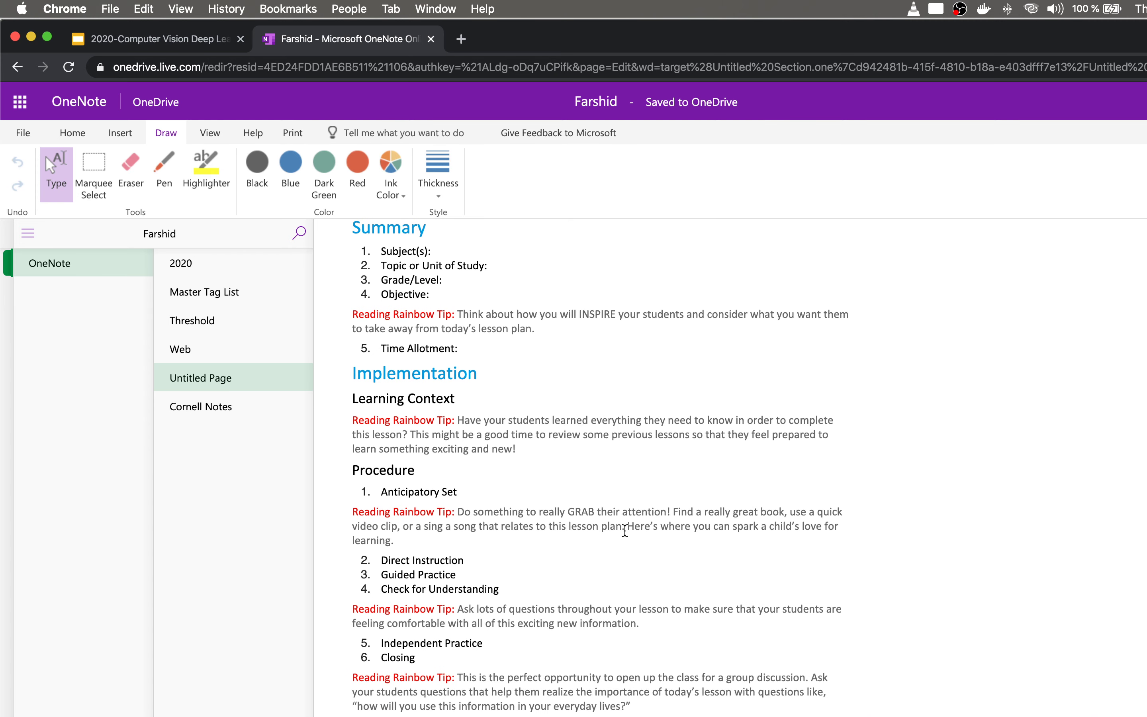
{"action": "scroll", "coordinate": [623, 528], "scroll_direction": "up", "scroll_amount": 2}
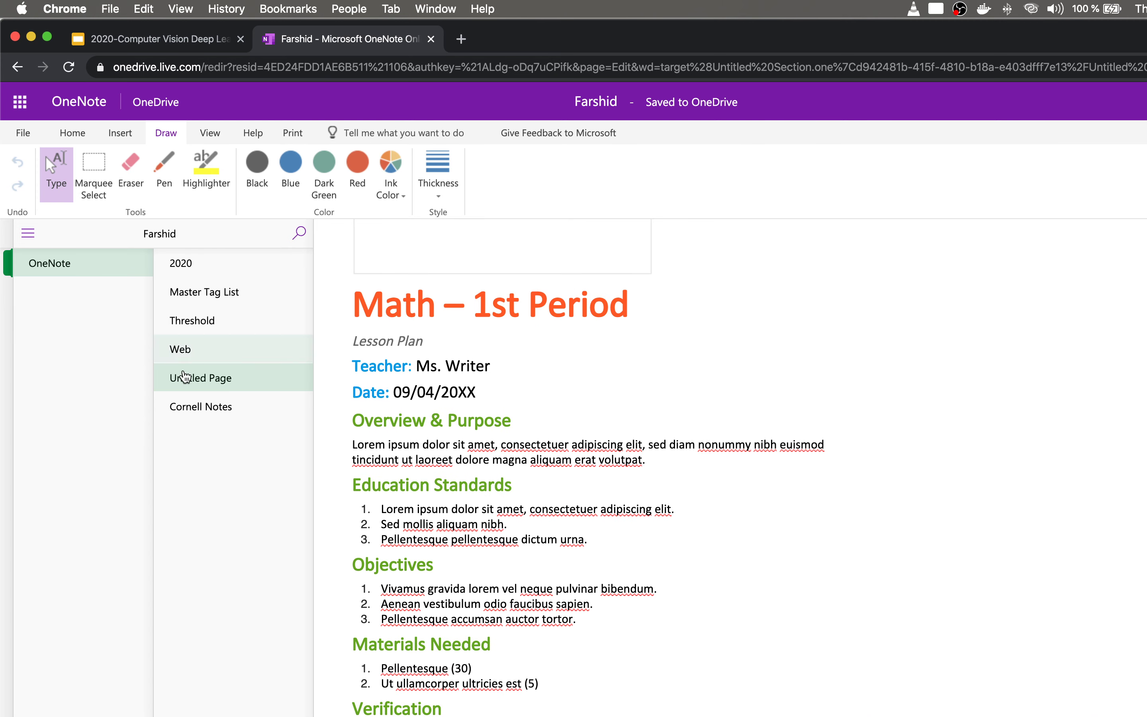
Step: Insert a file printout of the PDF "a" from the Desktop in the empty area beside the tables on the Master Tag List page
{"action": "left_click", "coordinate": [207, 298]}
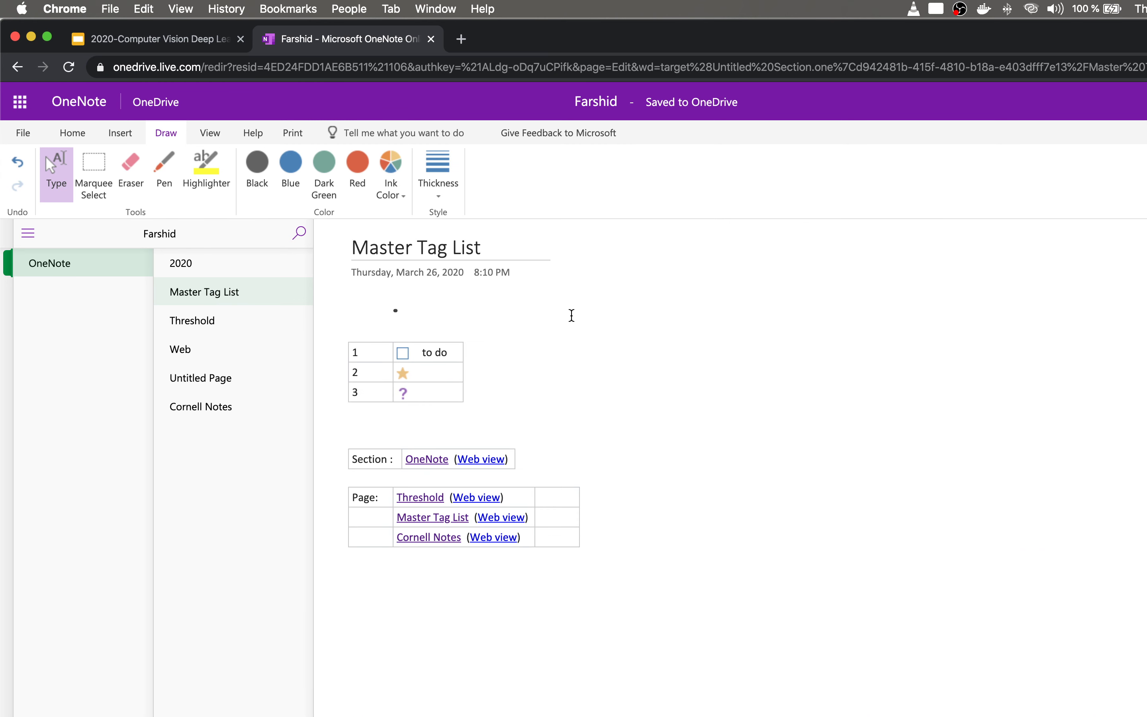
{"action": "left_click", "coordinate": [349, 596]}
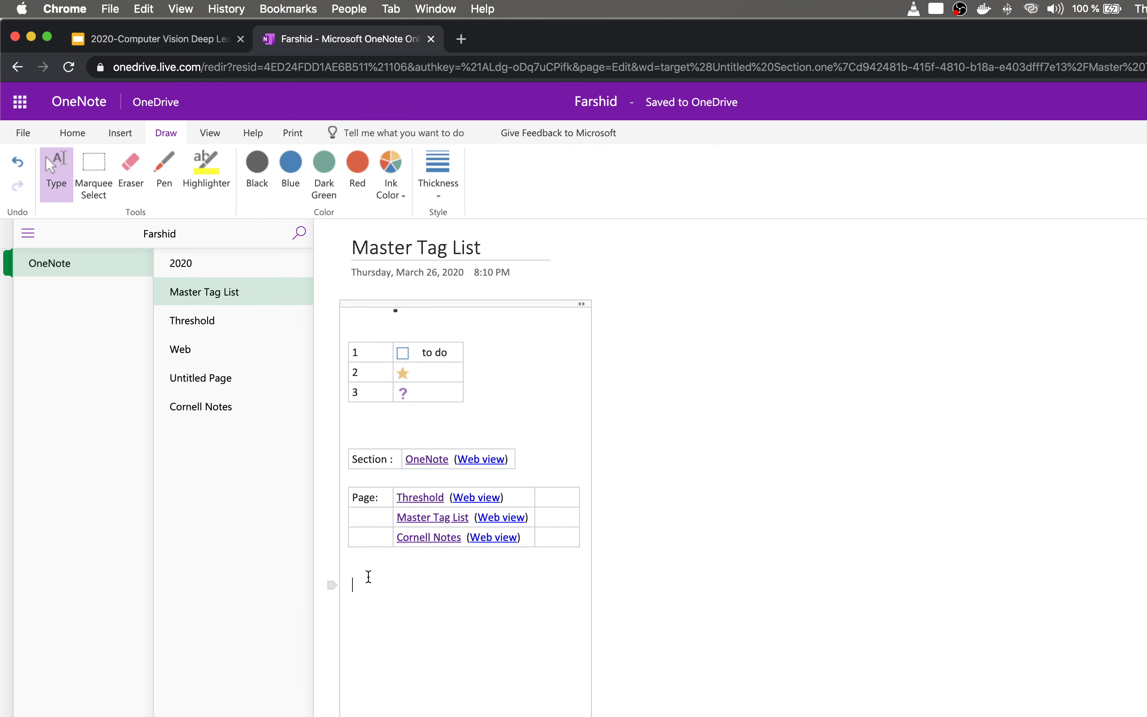
{"action": "left_click", "coordinate": [661, 315]}
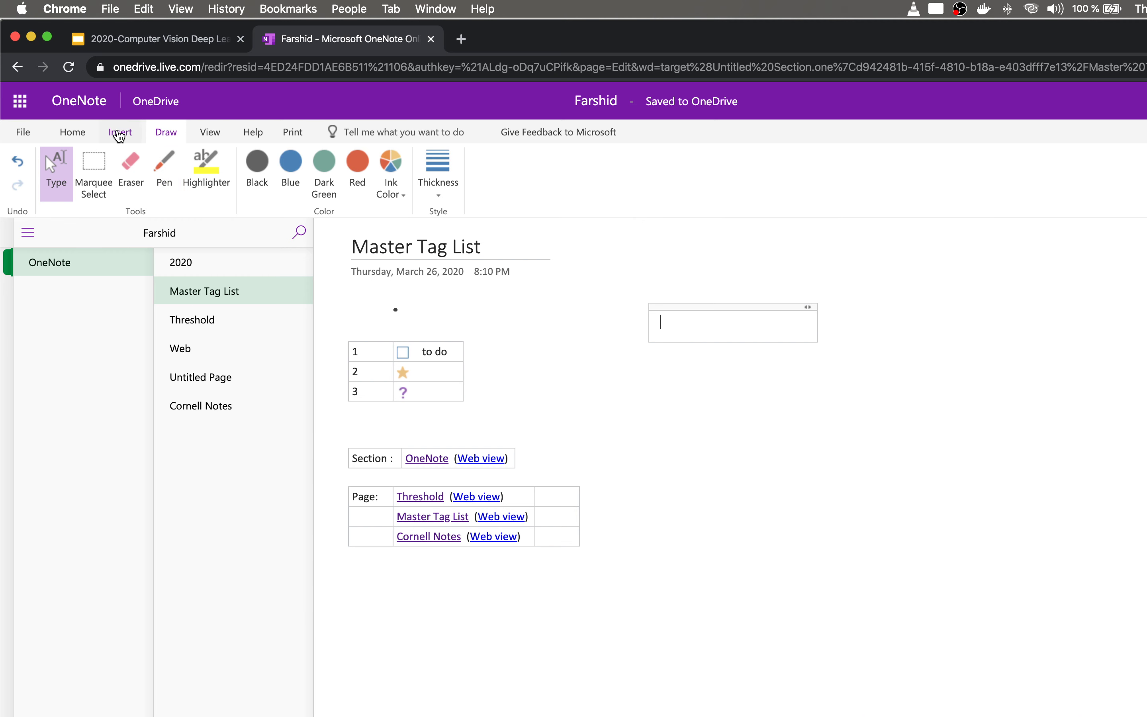
{"action": "left_click", "coordinate": [120, 135]}
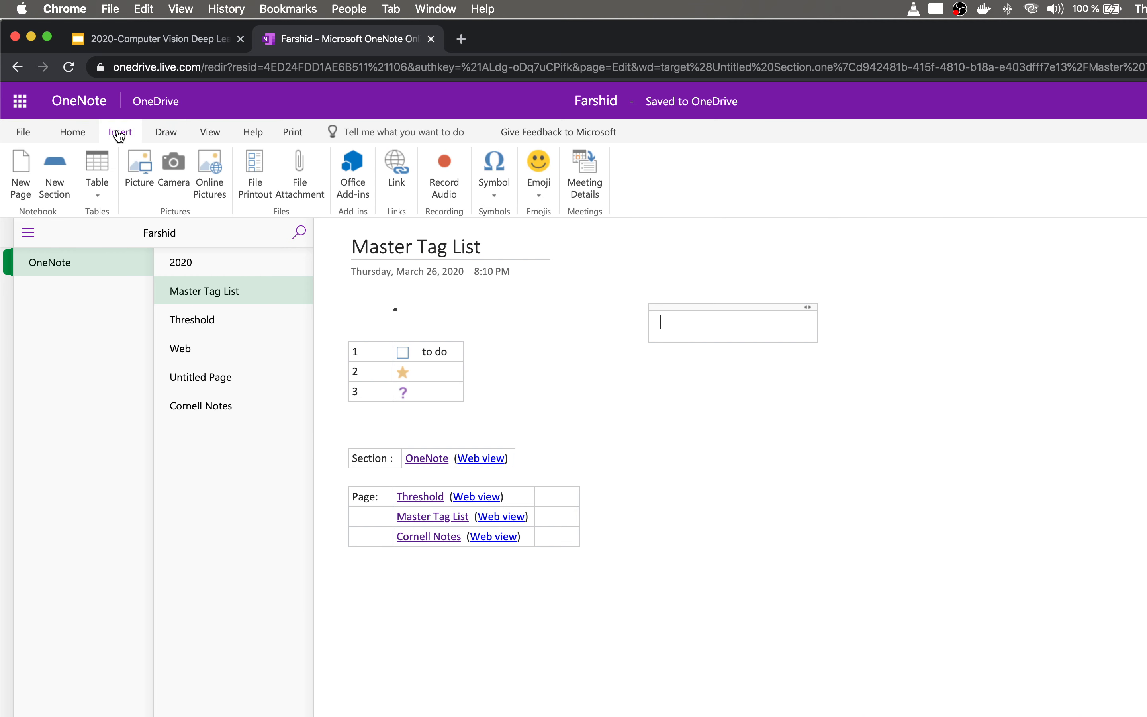
{"action": "left_click", "coordinate": [260, 180]}
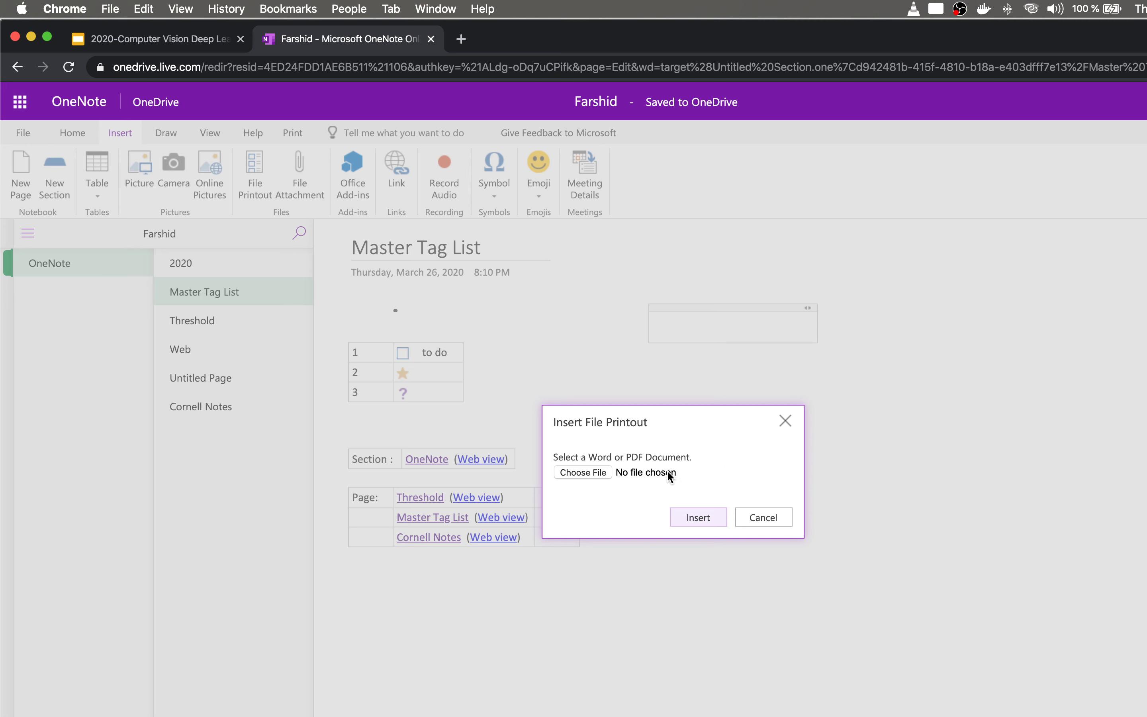
{"action": "left_click", "coordinate": [578, 471]}
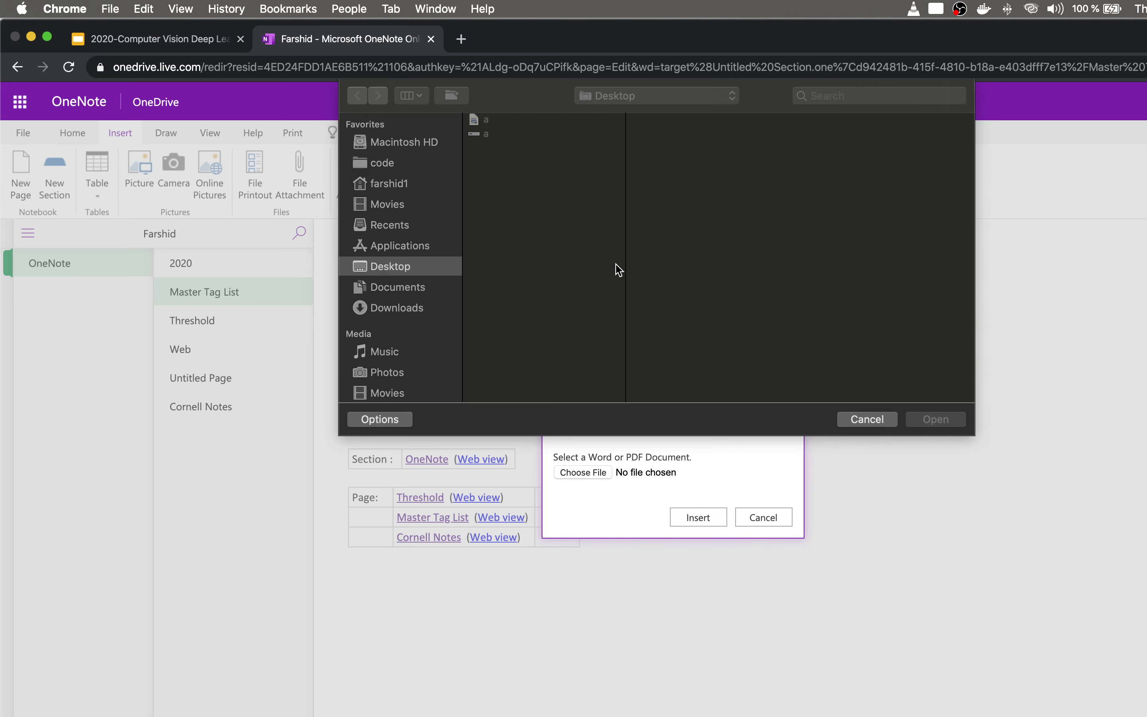
{"action": "left_click", "coordinate": [488, 125]}
{"action": "left_click", "coordinate": [951, 423]}
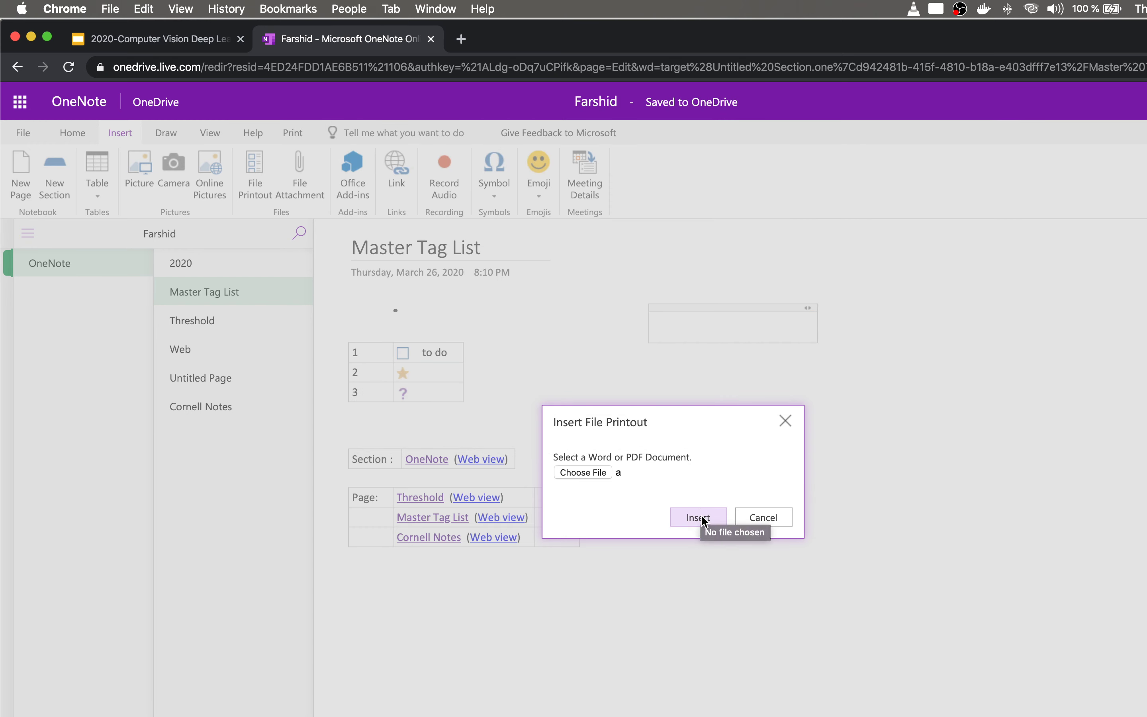
{"action": "left_click", "coordinate": [701, 516]}
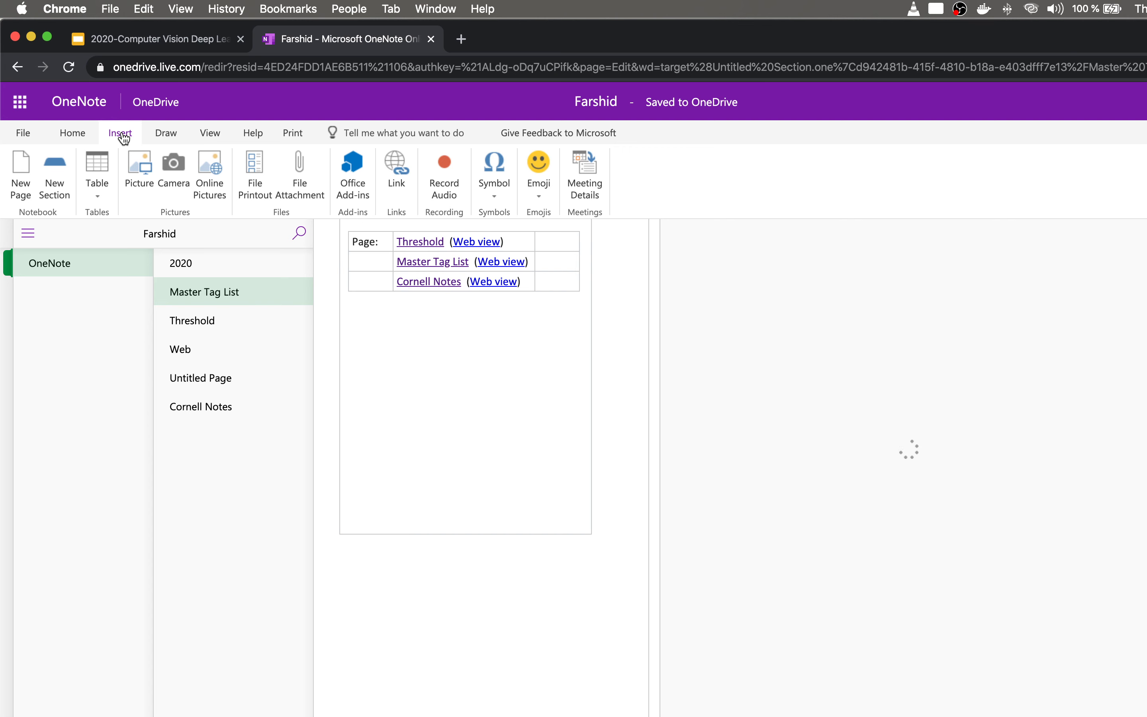
Step: Handwrite "Hi" with the black pen on the PDF printout, below the file icon
{"action": "left_click", "coordinate": [163, 134]}
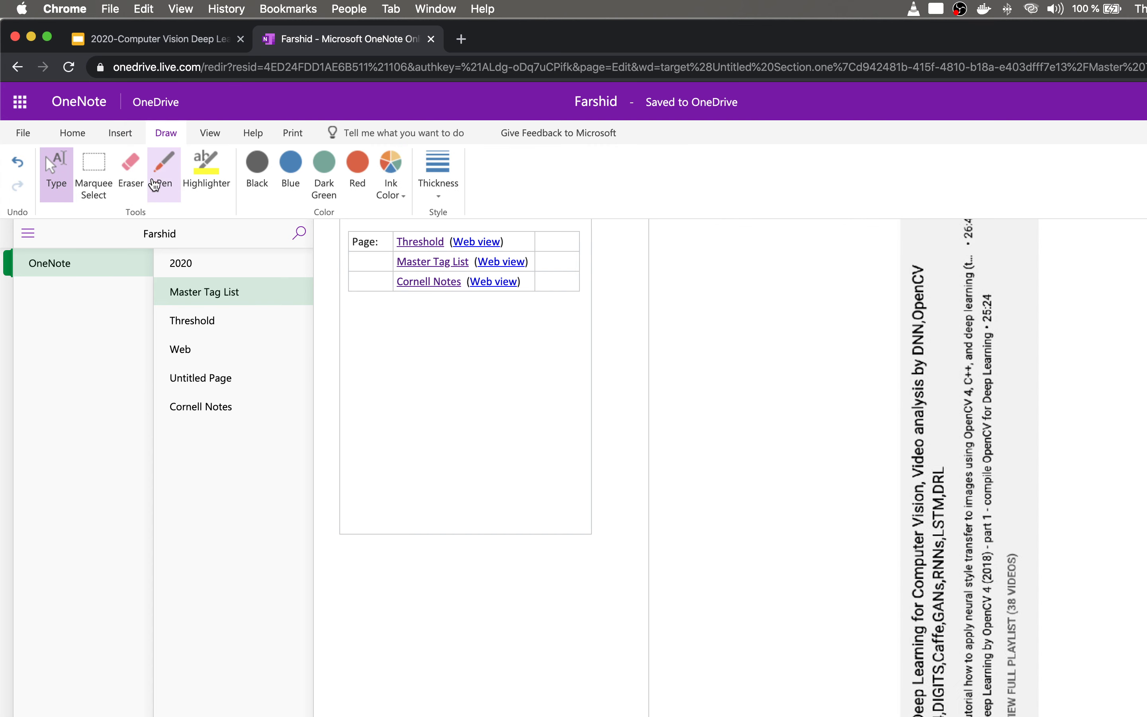
{"action": "left_click", "coordinate": [154, 185]}
{"action": "left_click", "coordinate": [258, 173]}
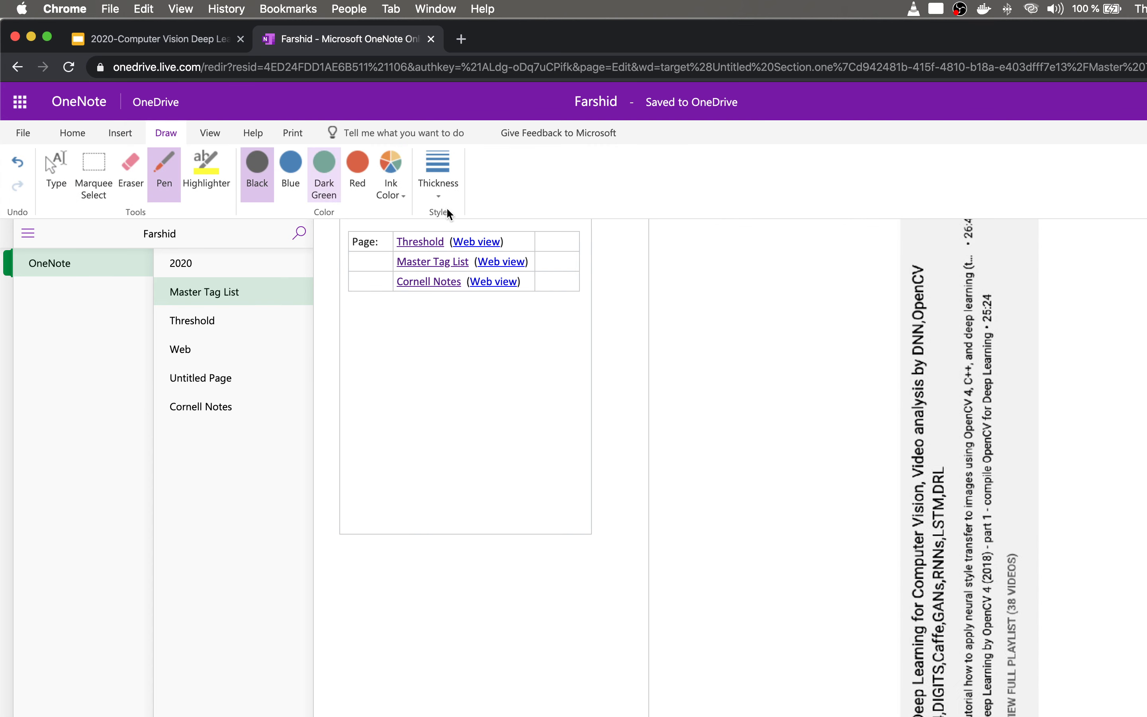
{"action": "scroll", "coordinate": [849, 284], "scroll_direction": "up", "scroll_amount": 5}
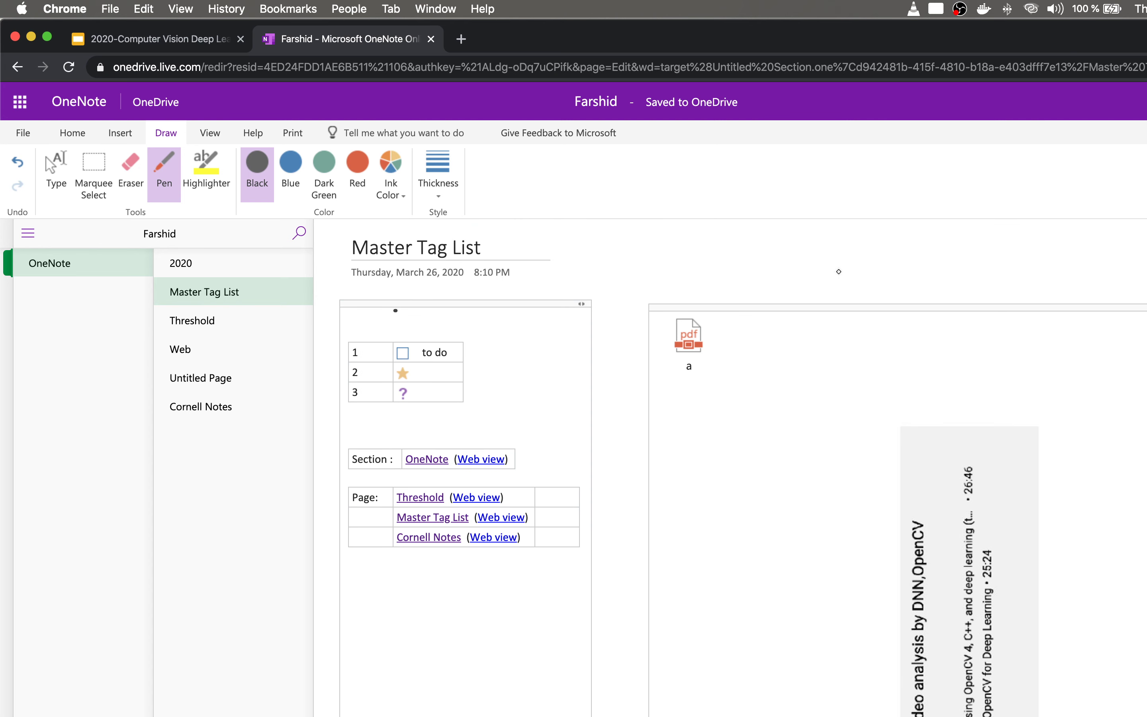
{"action": "scroll", "coordinate": [849, 427], "scroll_direction": "down", "scroll_amount": 10}
{"action": "scroll", "coordinate": [851, 438], "scroll_direction": "up", "scroll_amount": 8}
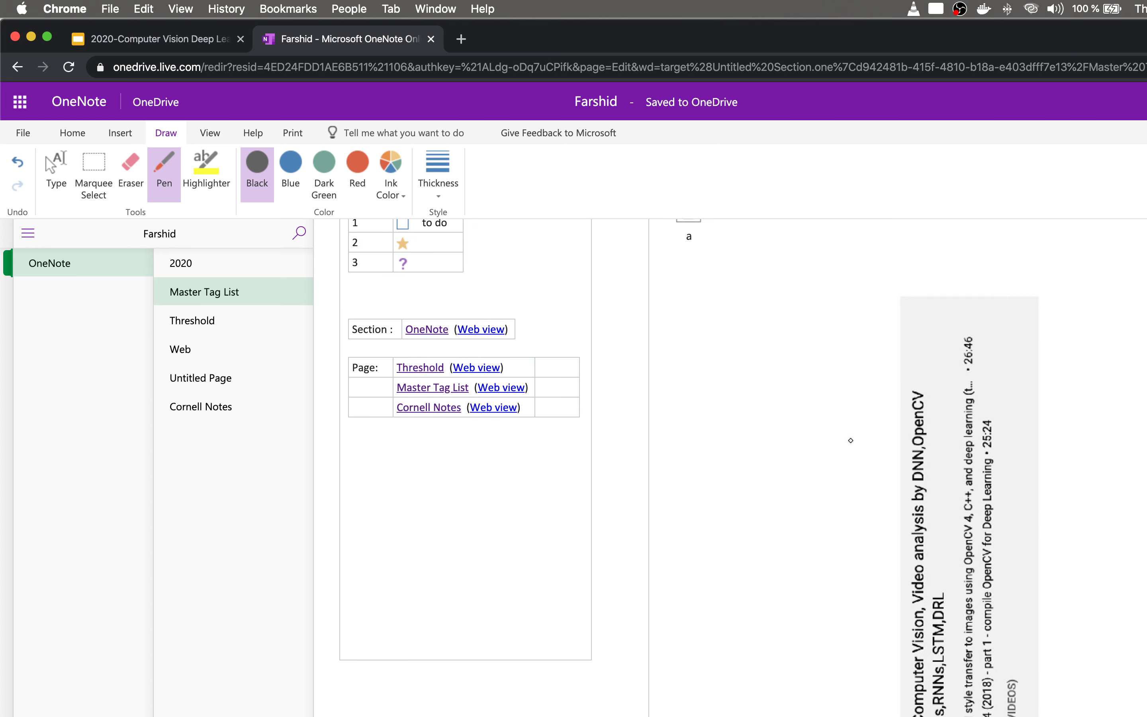
{"action": "scroll", "coordinate": [850, 439], "scroll_direction": "up", "scroll_amount": 1}
{"action": "left_click_drag", "start_coordinate": [714, 359], "coordinate": [713, 465]}
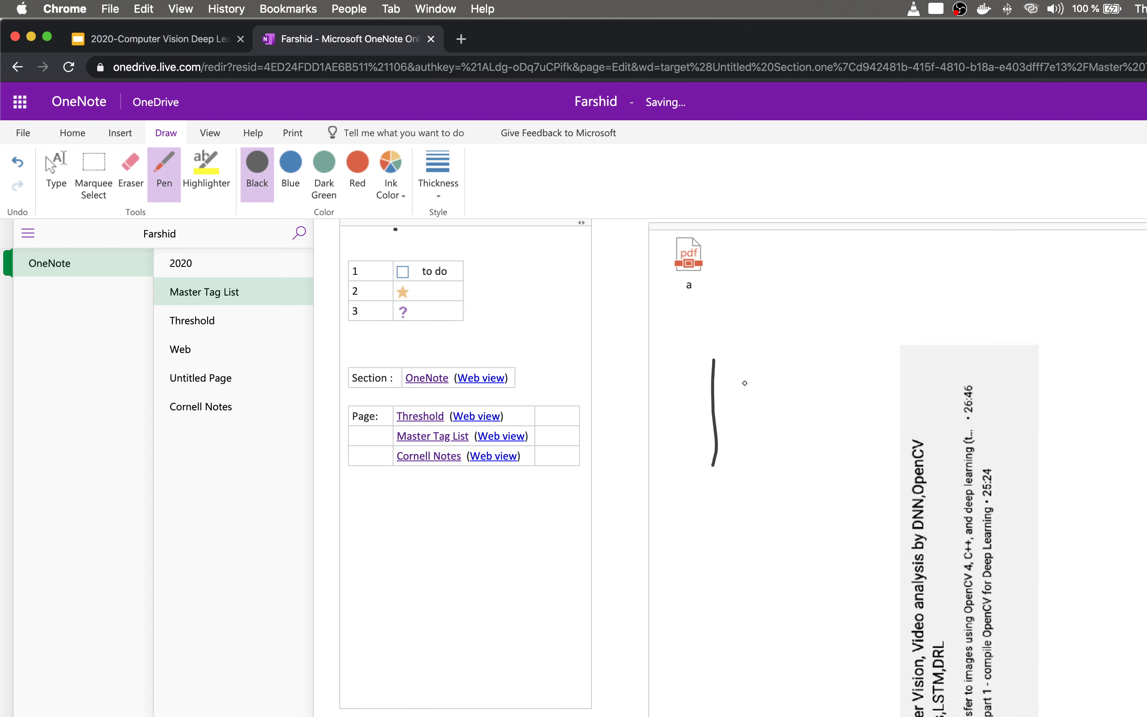
{"action": "left_click_drag", "start_coordinate": [750, 365], "coordinate": [748, 467]}
{"action": "mouse_move", "coordinate": [713, 419]}
{"action": "left_mouse_down"}
{"action": "mouse_move", "coordinate": [774, 420]}
{"action": "mouse_move", "coordinate": [790, 476]}
{"action": "left_mouse_up"}
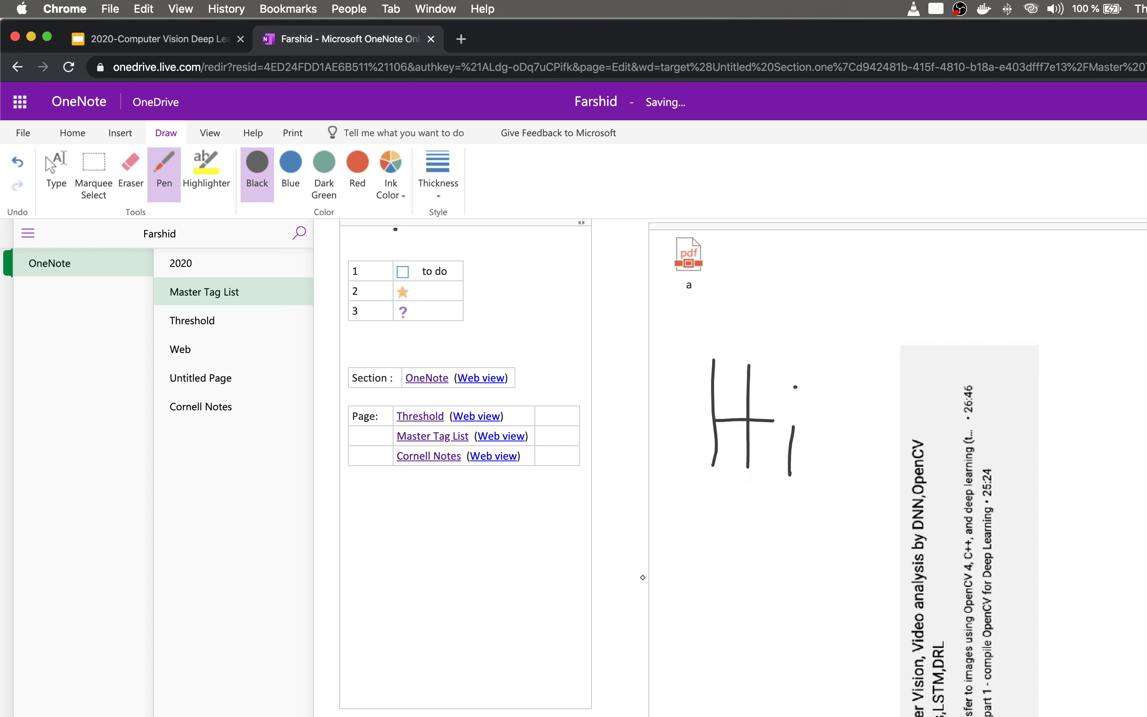